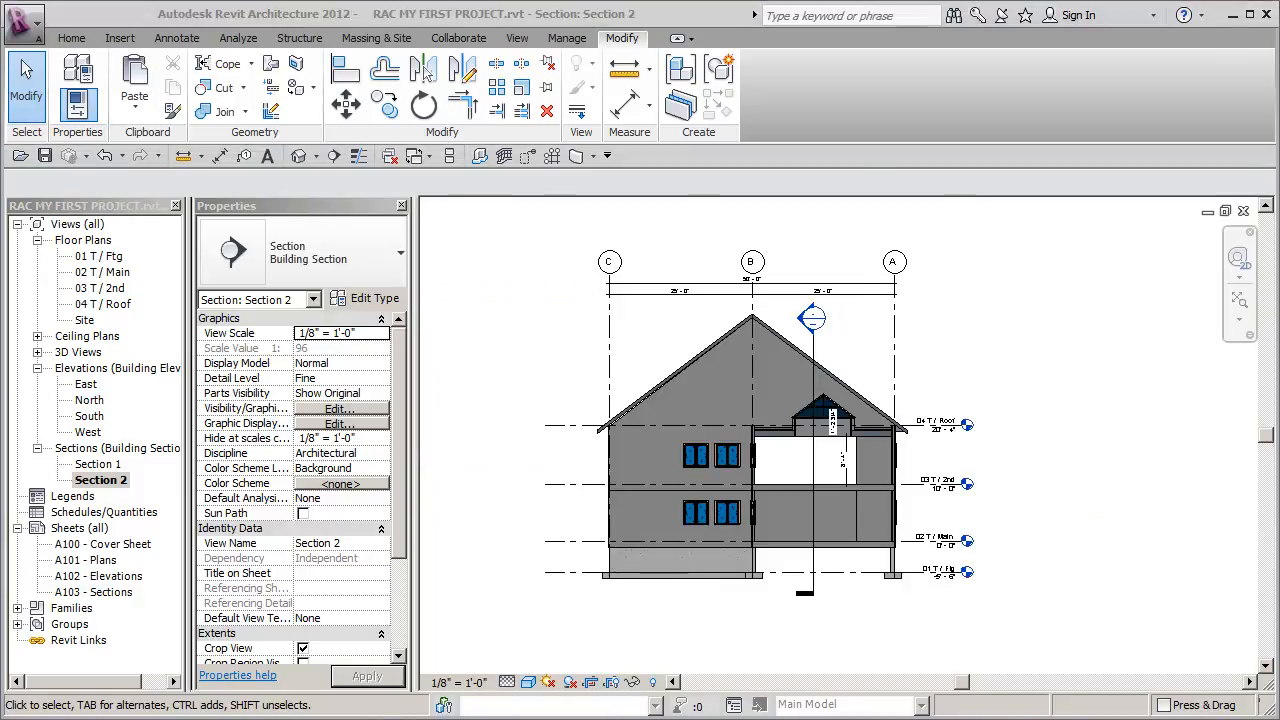
Switch to Adobe Reader to review the finished A103 sections sheet, and return to Revit.
{"action": "left_click", "coordinate": [1008, 719]}
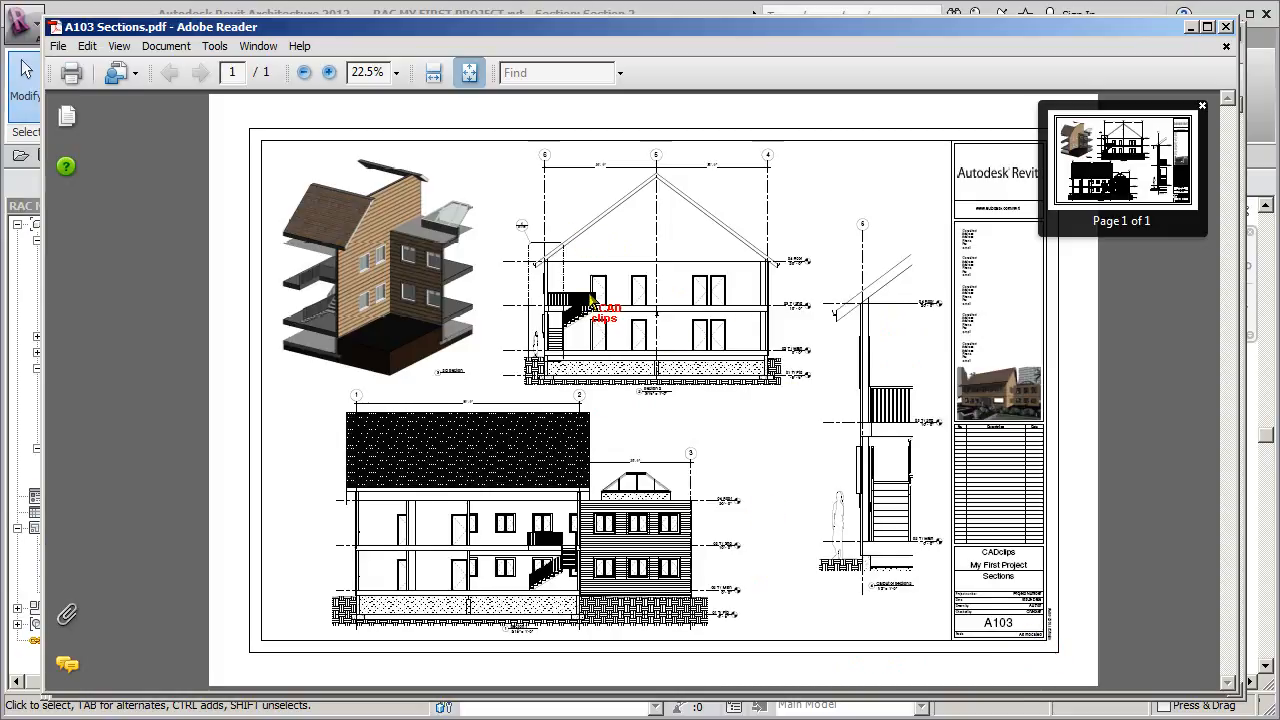
{"action": "left_click", "coordinate": [930, 716]}
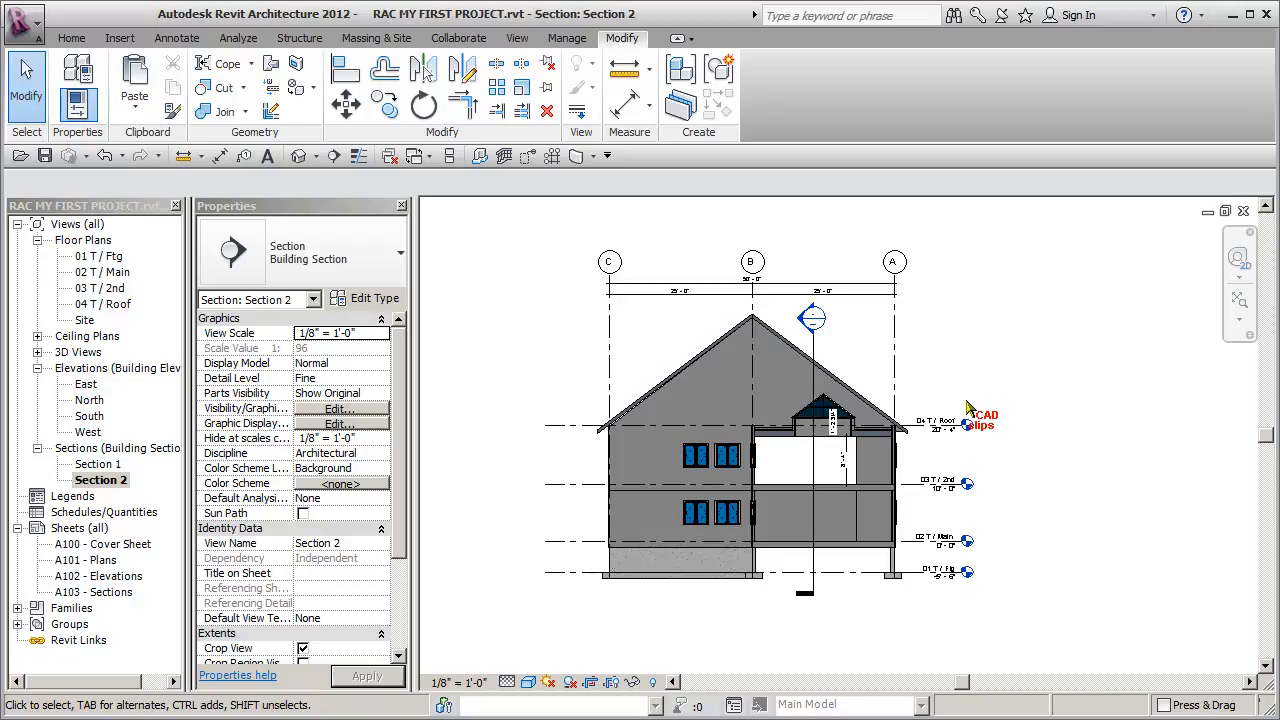
Open floor plan 02 T / Main and move the Section 2 line from the east wing to just west of grid 2.
{"action": "double_click", "coordinate": [110, 272]}
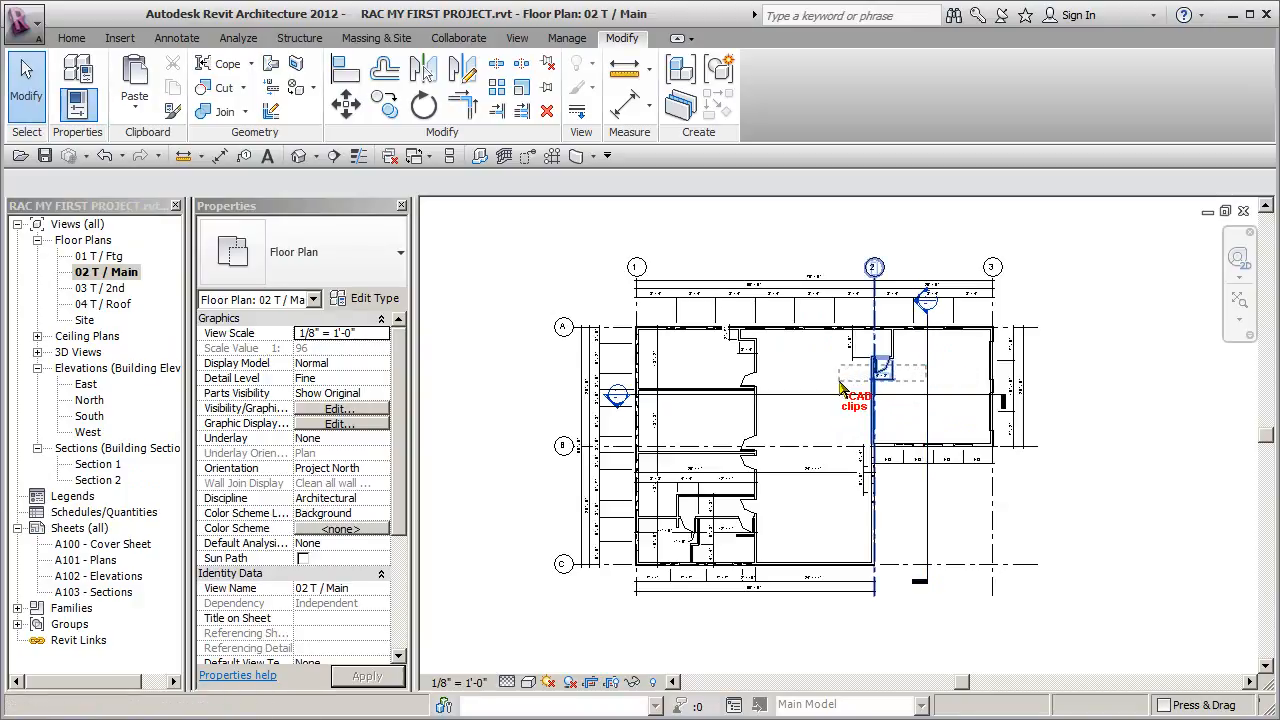
{"action": "left_click_drag", "start_coordinate": [840, 382], "coordinate": [838, 383]}
{"action": "left_click", "coordinate": [943, 370]}
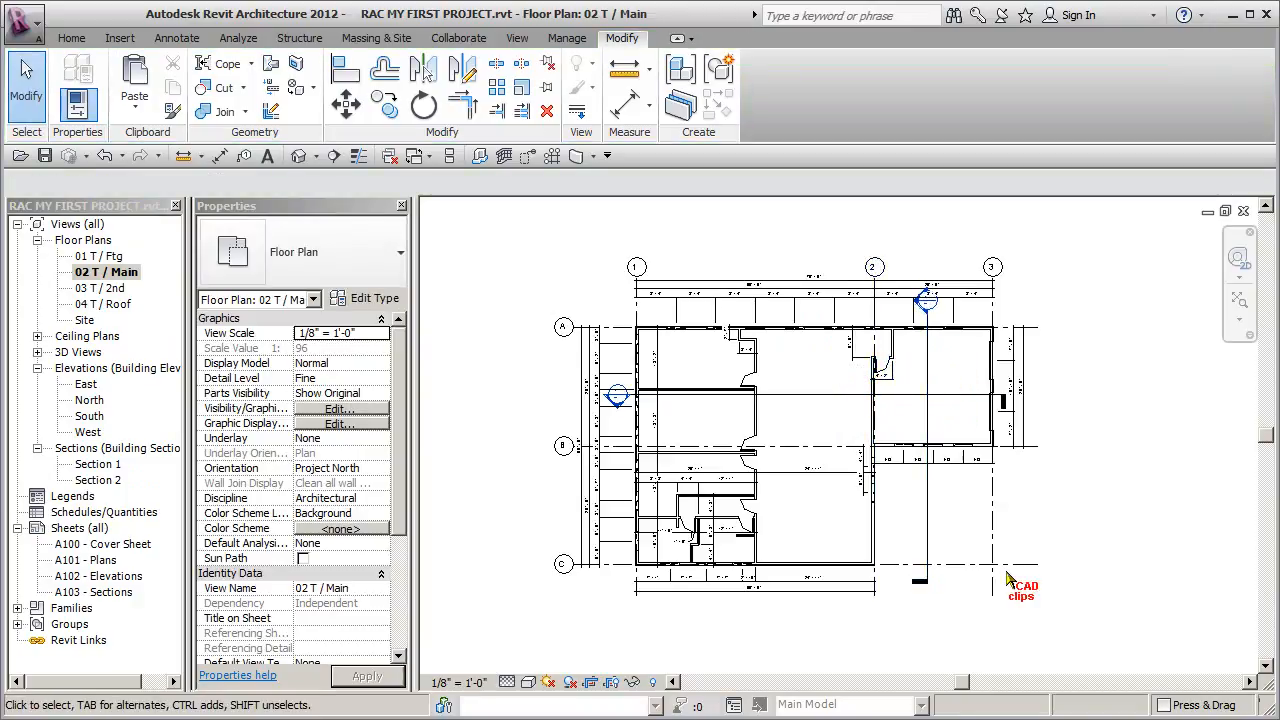
{"action": "left_click_drag", "start_coordinate": [927, 415], "coordinate": [868, 368]}
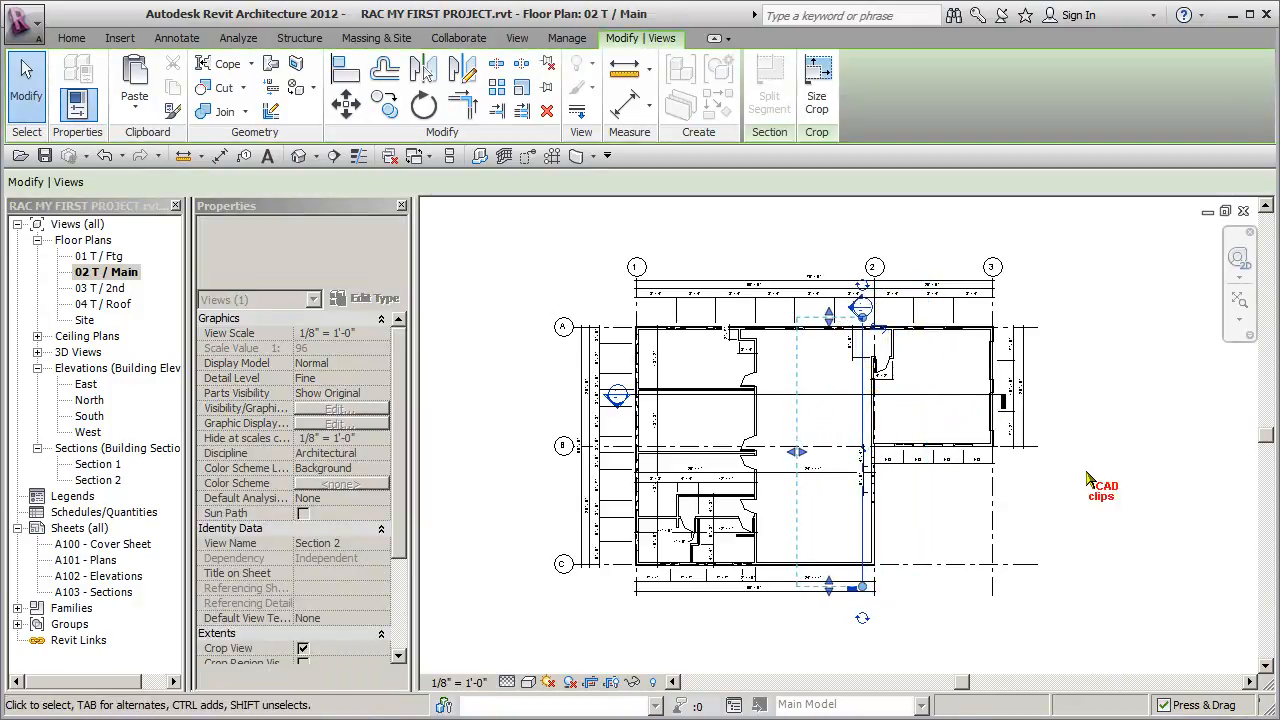
{"action": "left_click", "coordinate": [1051, 443]}
Flip Section 1 to look toward grid A and move its line to just inside the exterior wall at grid C.
{"action": "left_click", "coordinate": [958, 401]}
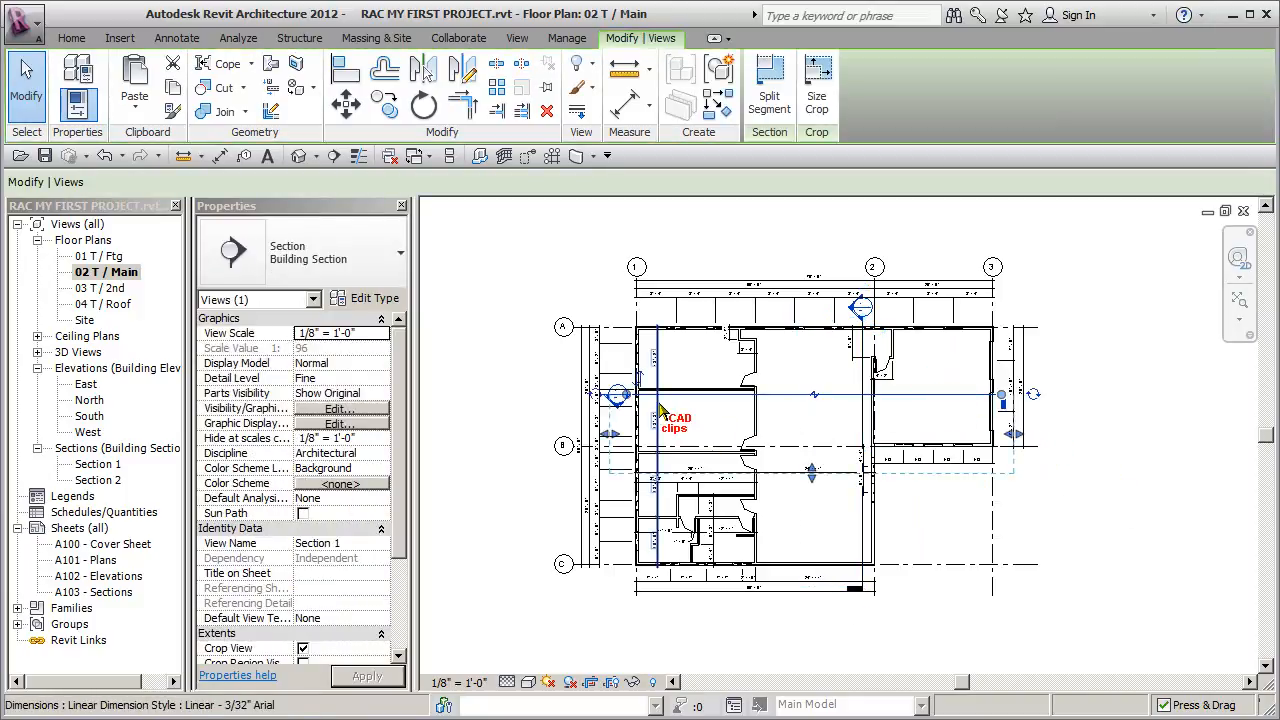
{"action": "scroll", "coordinate": [660, 410], "scroll_direction": "up", "scroll_amount": 2}
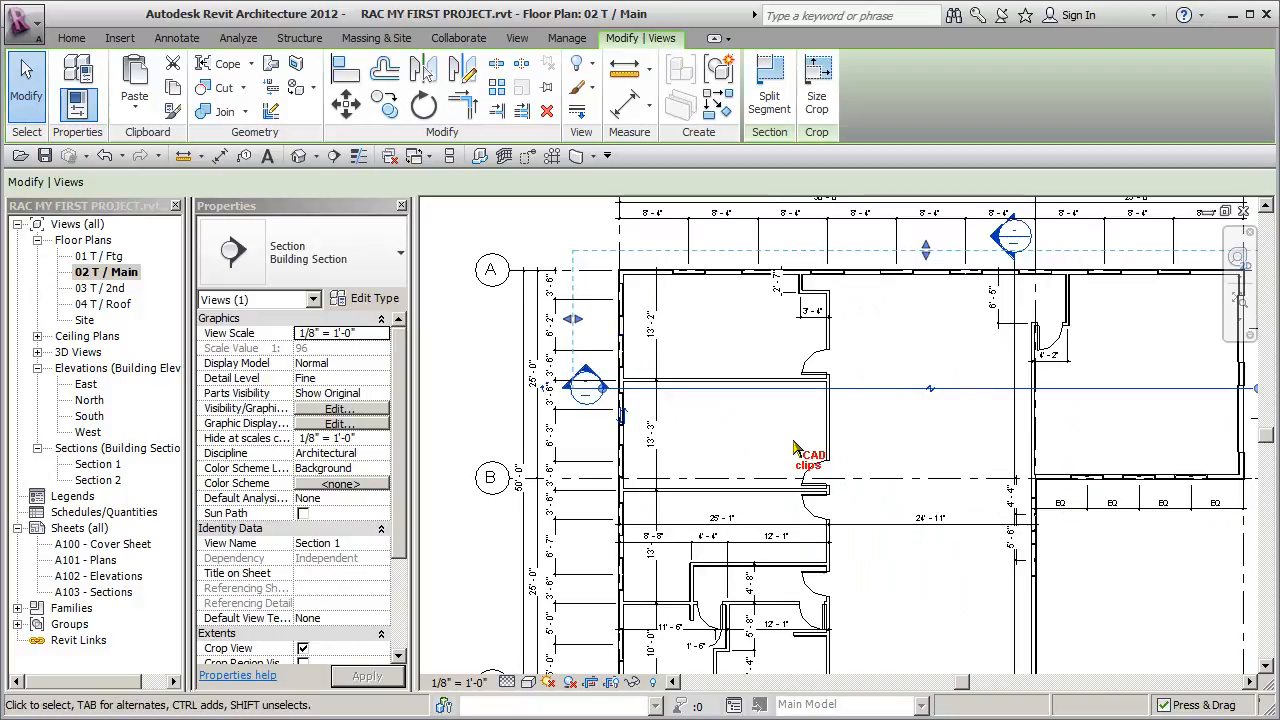
{"action": "scroll", "coordinate": [790, 435], "scroll_direction": "down", "scroll_amount": 2}
{"action": "left_click_drag", "start_coordinate": [896, 424], "coordinate": [894, 580]}
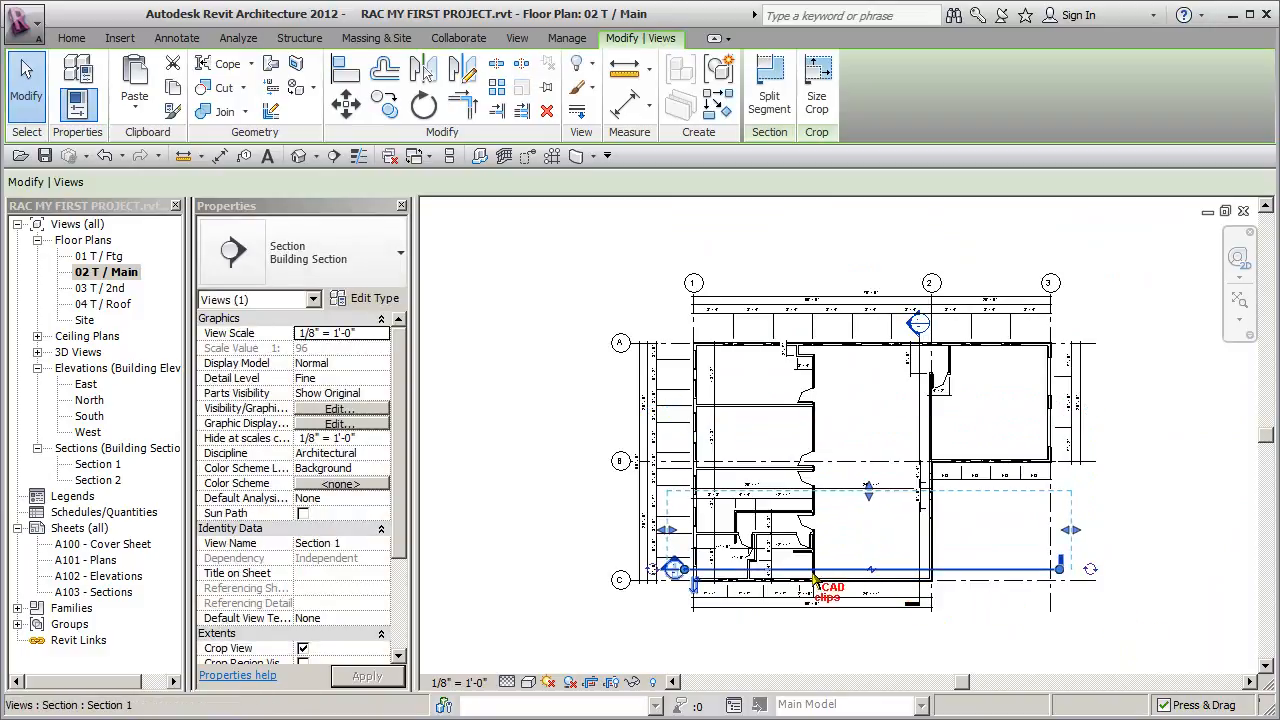
{"action": "left_click", "coordinate": [963, 548]}
{"action": "scroll", "coordinate": [902, 591], "scroll_direction": "up", "scroll_amount": 3}
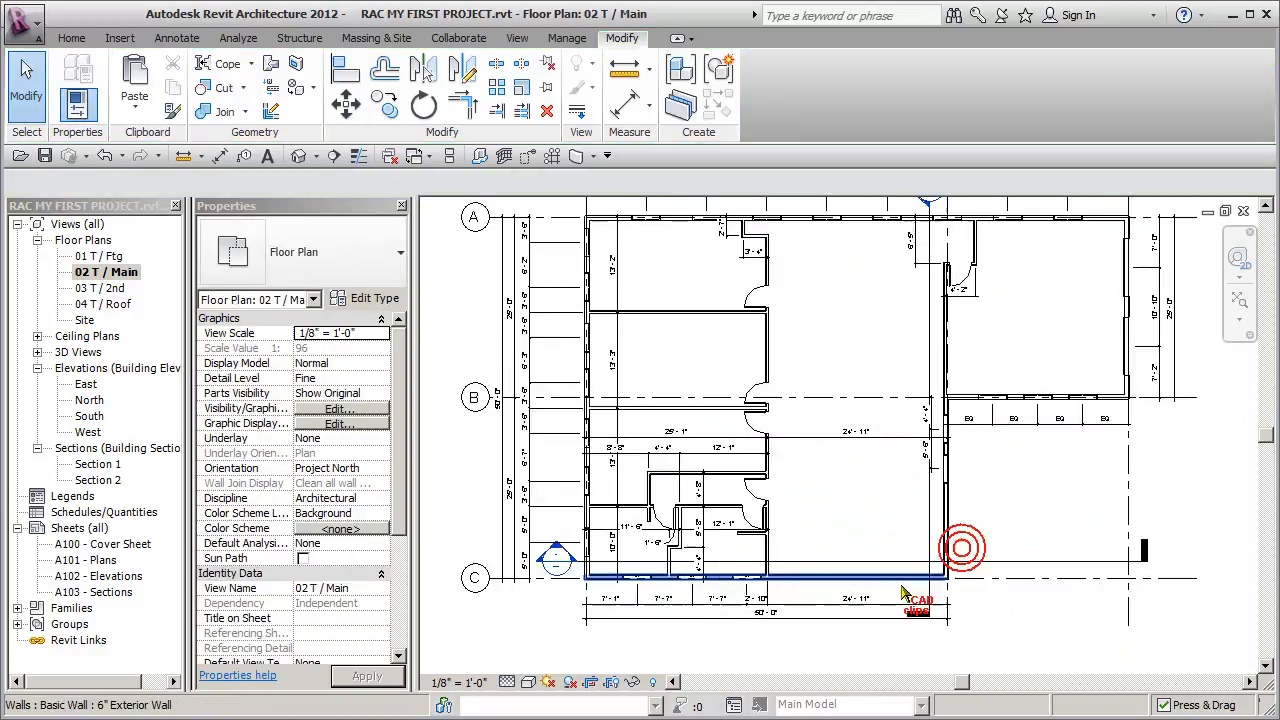
{"action": "scroll", "coordinate": [870, 570], "scroll_direction": "down", "scroll_amount": 2}
{"action": "middle_click_drag", "start_coordinate": [877, 573], "coordinate": [877, 517]}
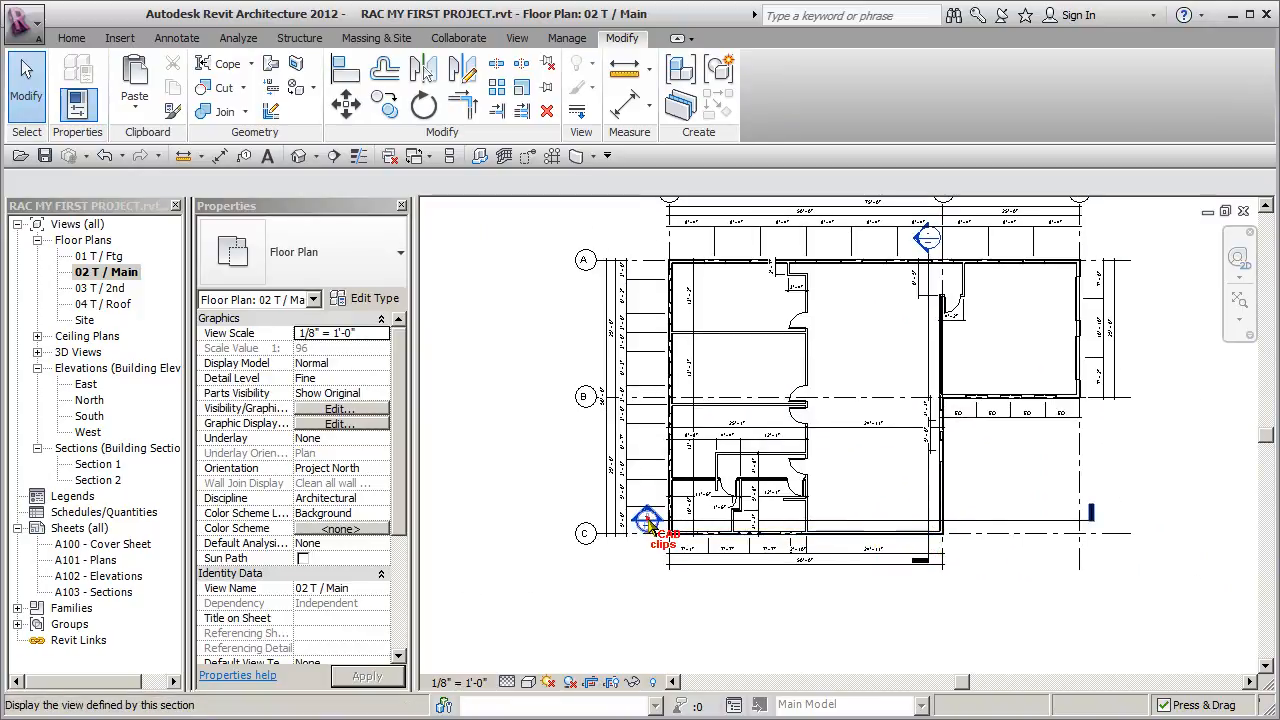
Open the Section 1 view and set its visual style to Hidden Line.
{"action": "double_click", "coordinate": [648, 526]}
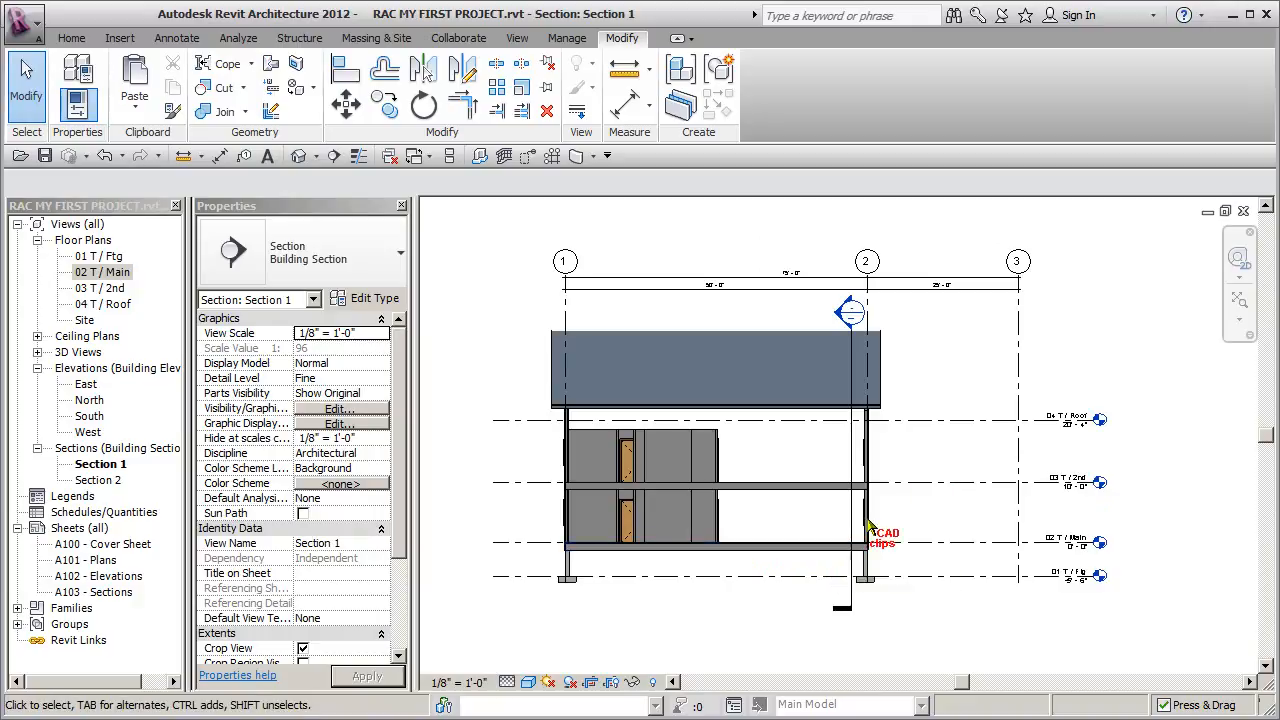
{"action": "left_click", "coordinate": [528, 682]}
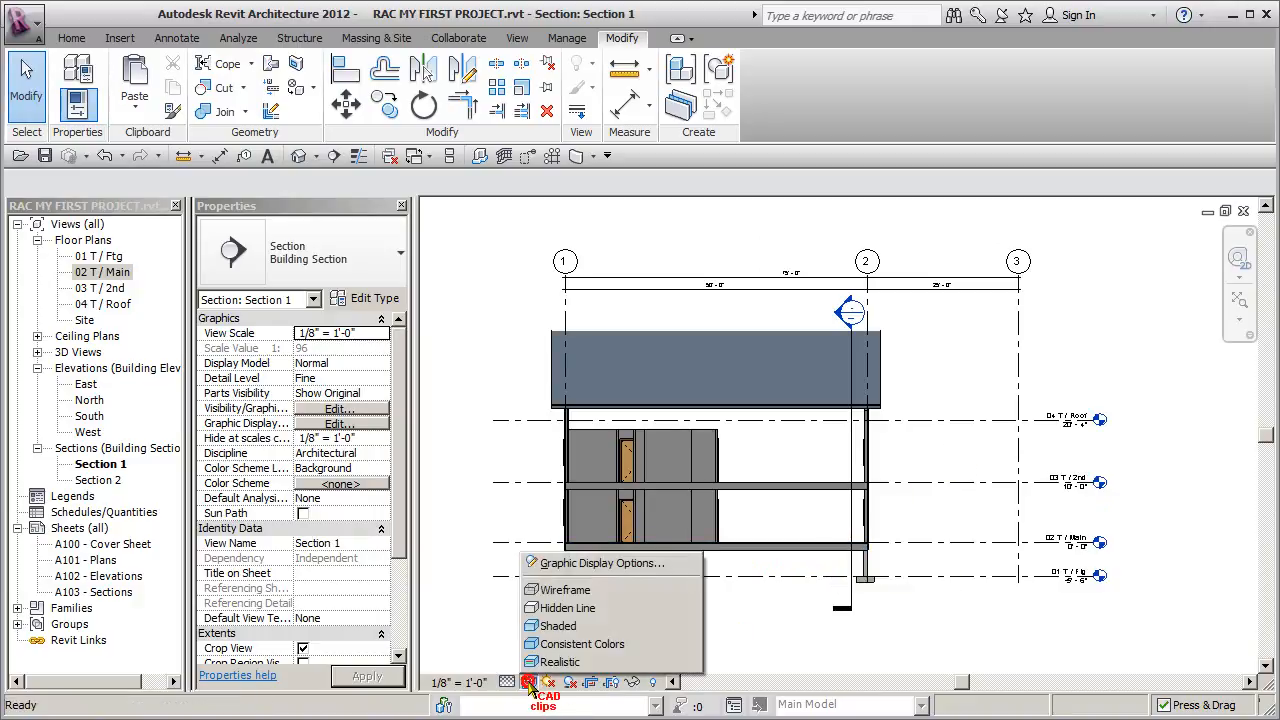
{"action": "left_click", "coordinate": [577, 607]}
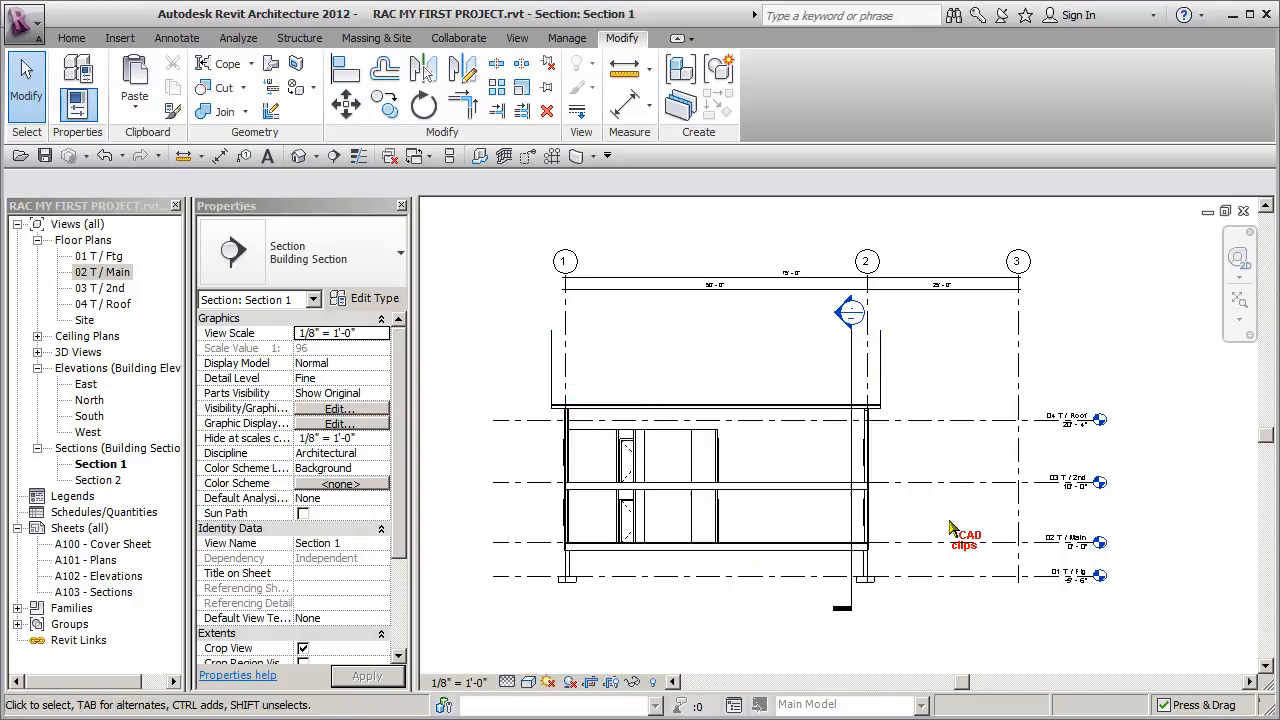
In the 02 T / Main plan, extend Section 1's view depth past grid B and Section 2's depth beyond the interior door walls.
{"action": "double_click", "coordinate": [118, 276]}
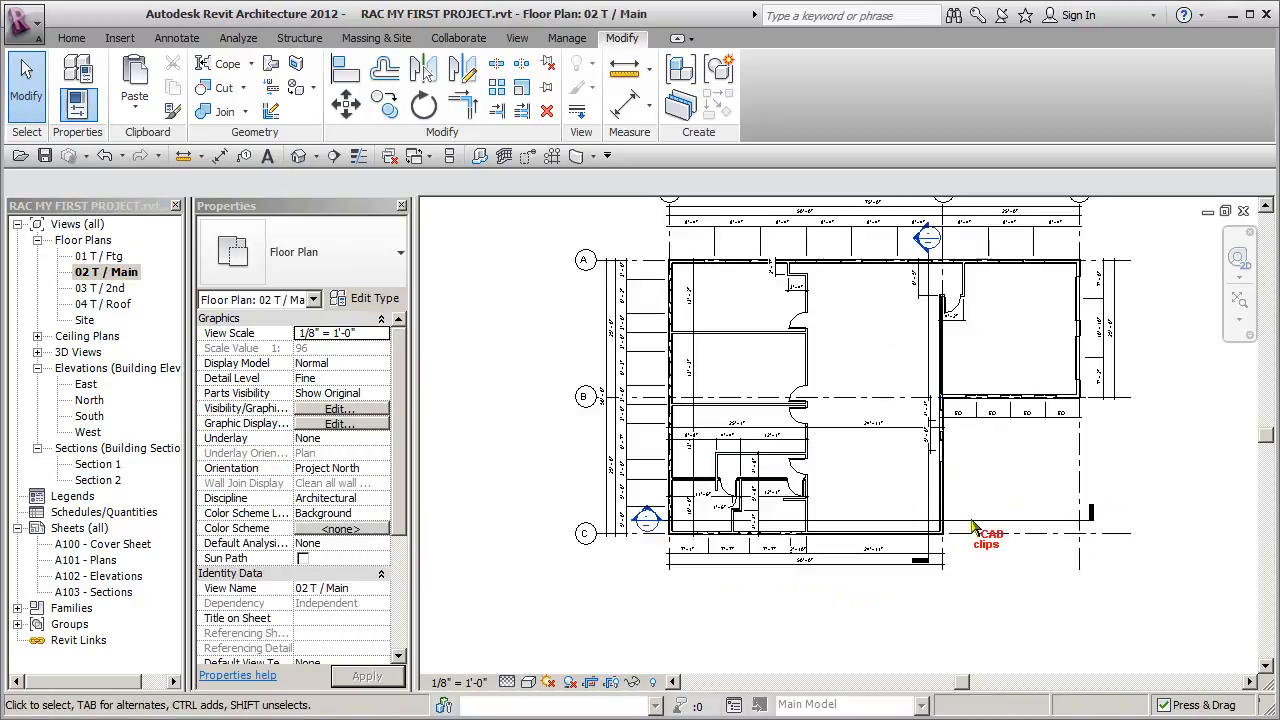
{"action": "left_click", "coordinate": [958, 520]}
{"action": "left_click_drag", "start_coordinate": [870, 414], "coordinate": [870, 343]}
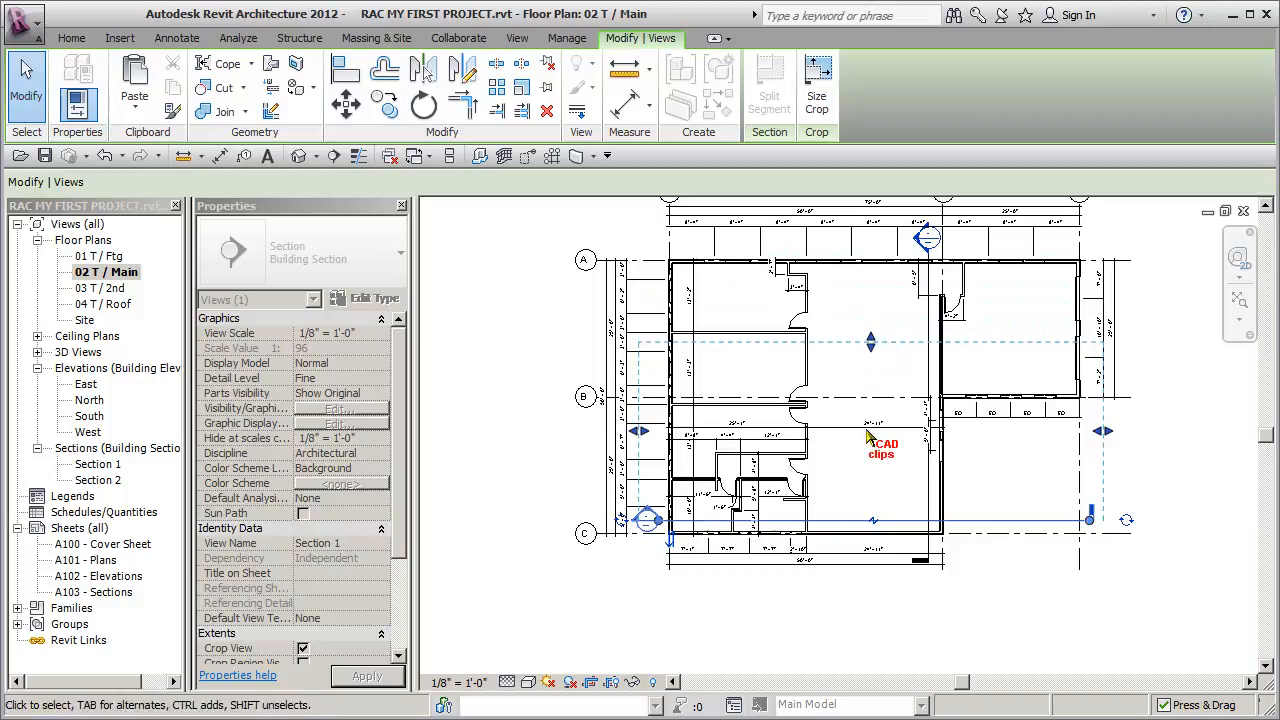
{"action": "left_click", "coordinate": [888, 594]}
{"action": "left_click_drag", "start_coordinate": [925, 376], "coordinate": [770, 405]}
{"action": "left_click", "coordinate": [1063, 603]}
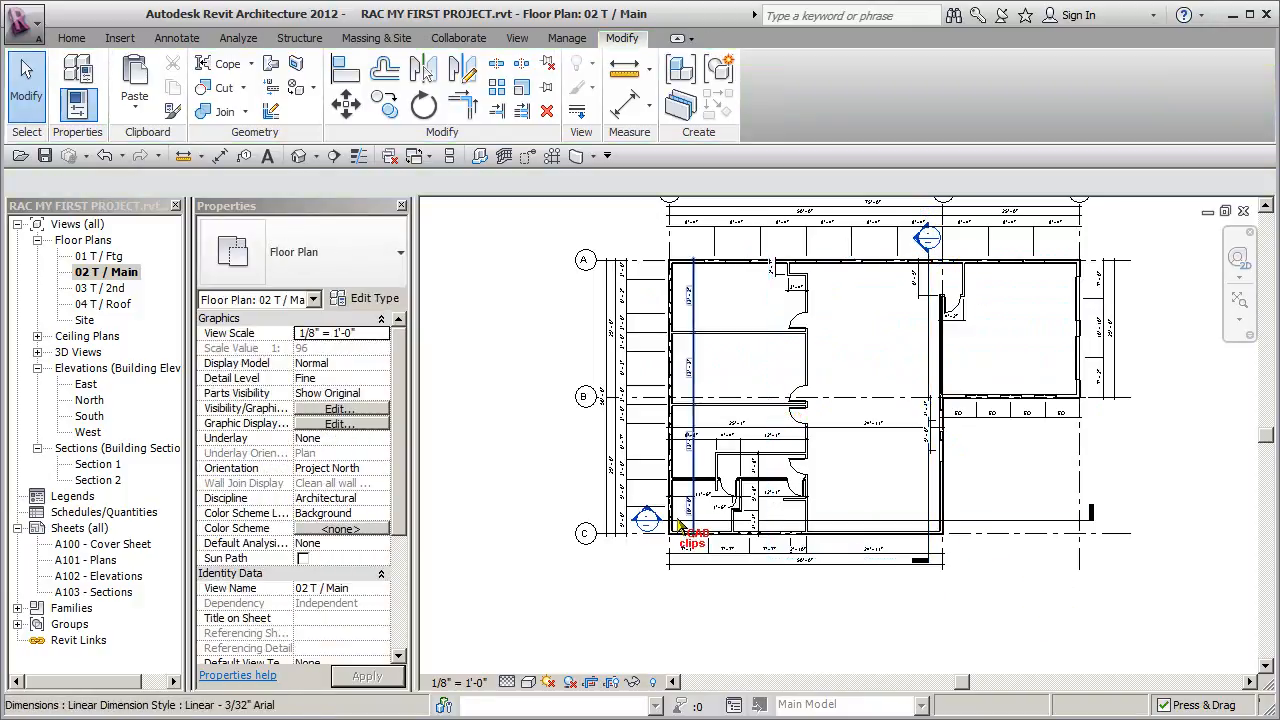
Open the Section 2 view and set its visual style to Hidden Line.
{"action": "double_click", "coordinate": [98, 480]}
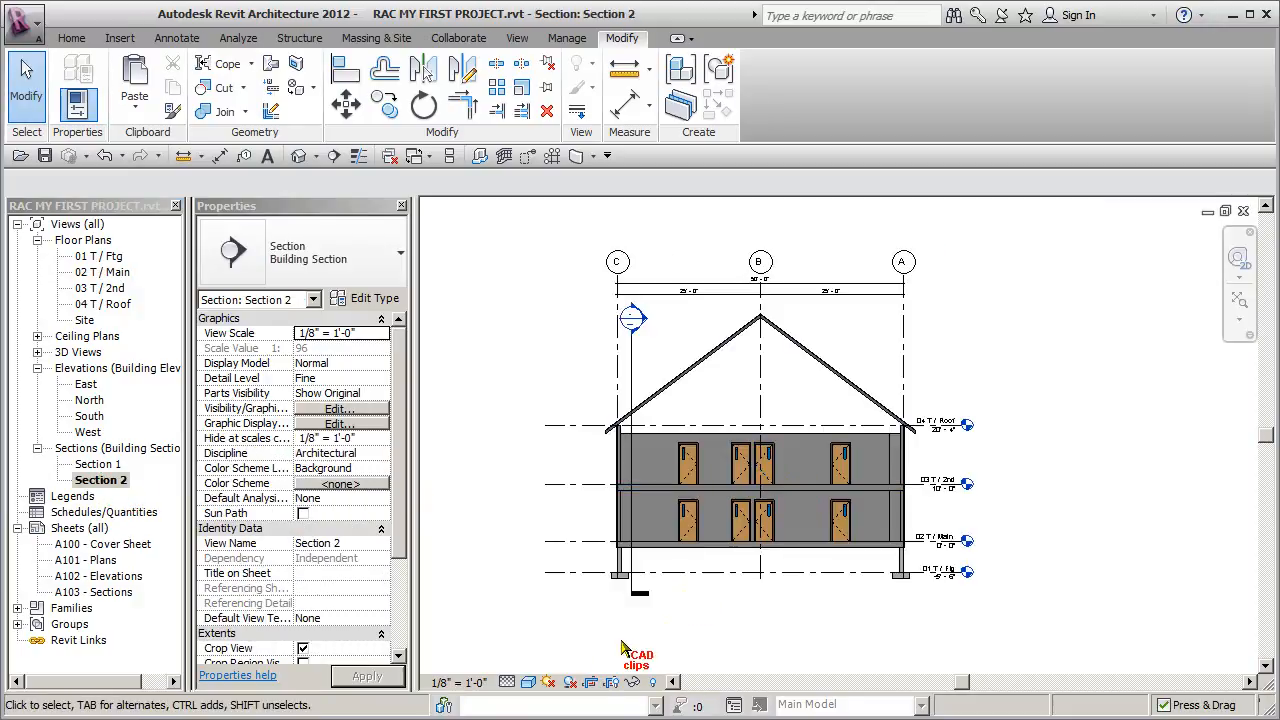
{"action": "left_click", "coordinate": [528, 682]}
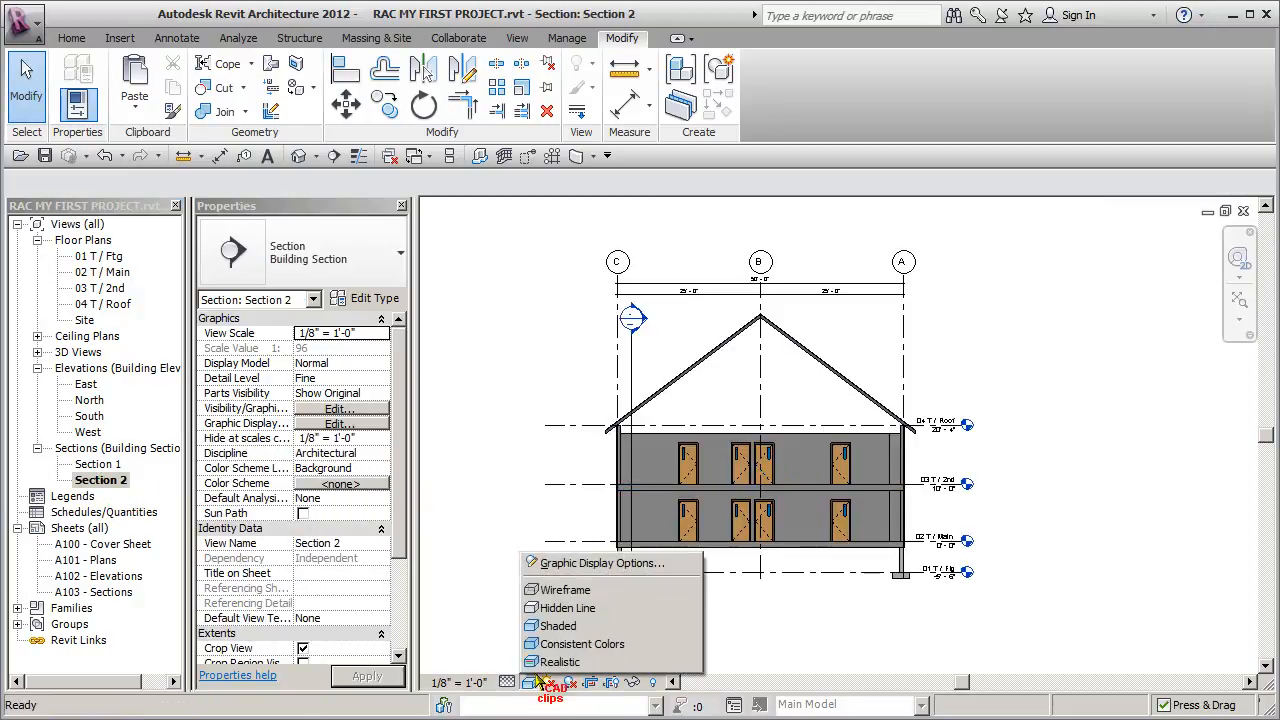
{"action": "left_click", "coordinate": [577, 610]}
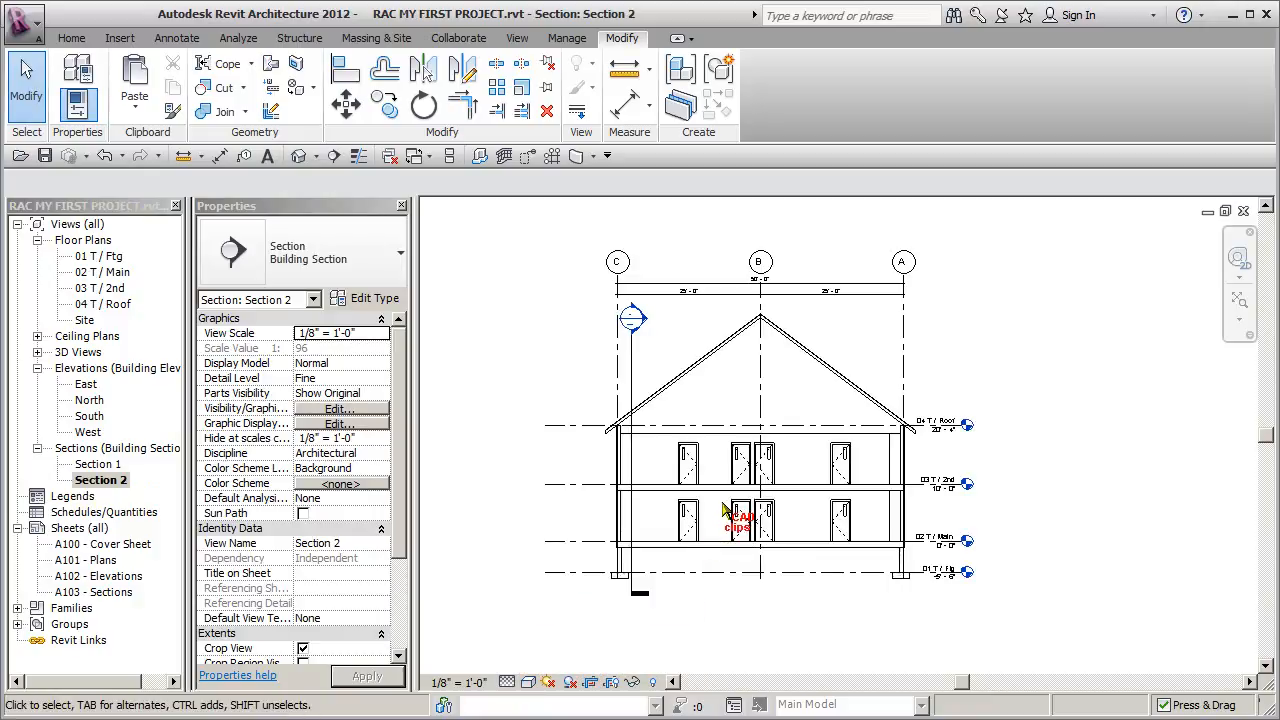
{"action": "scroll", "coordinate": [723, 510], "scroll_direction": "up", "scroll_amount": 3}
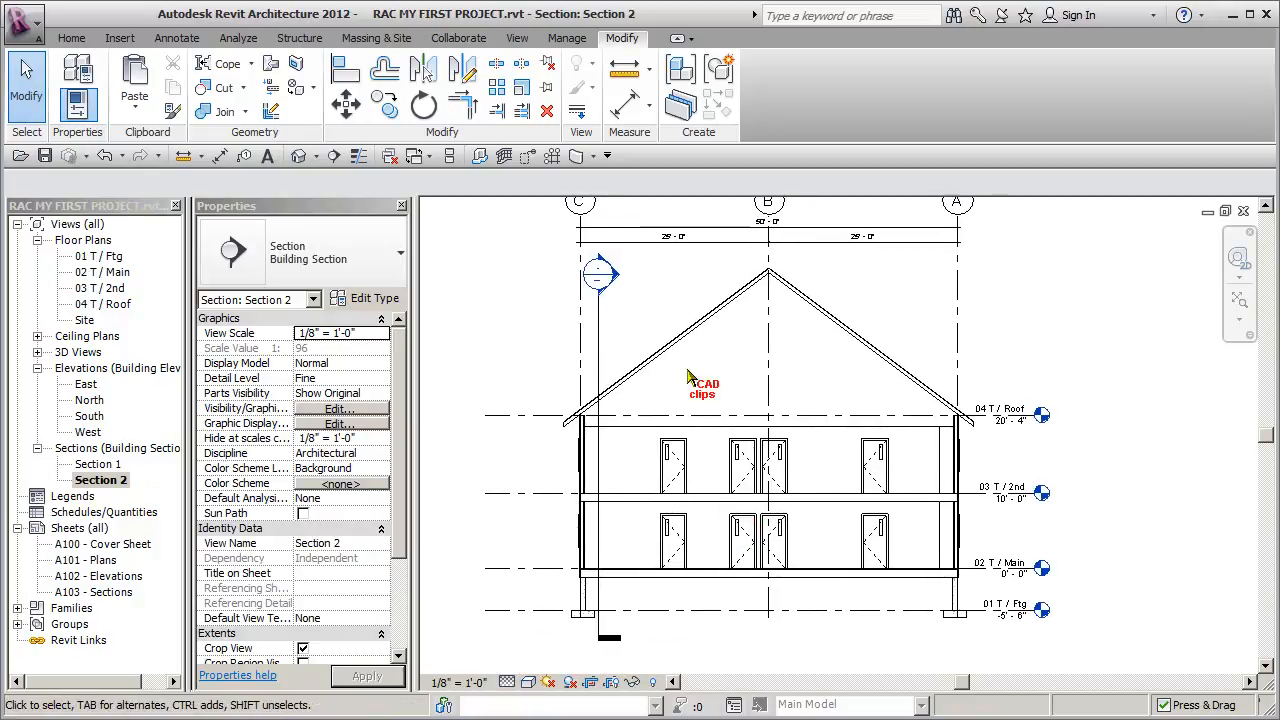
{"action": "left_click", "coordinate": [597, 342]}
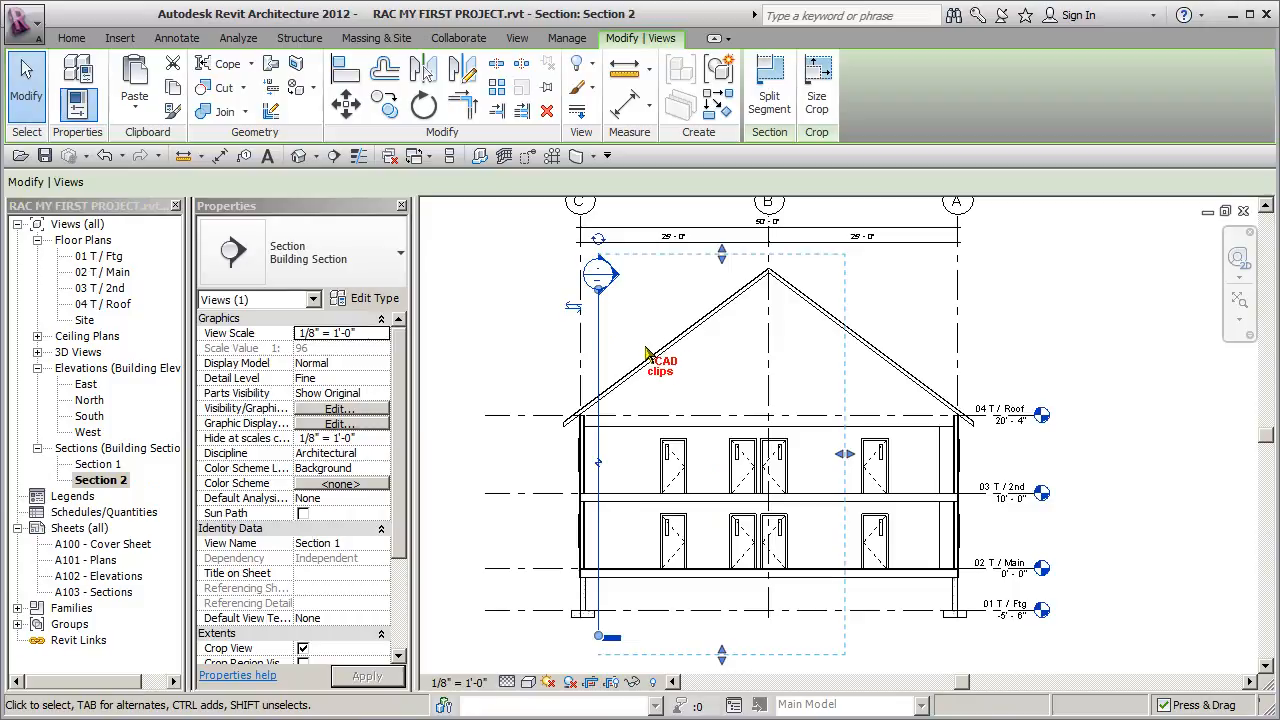
{"action": "left_click", "coordinate": [1058, 356]}
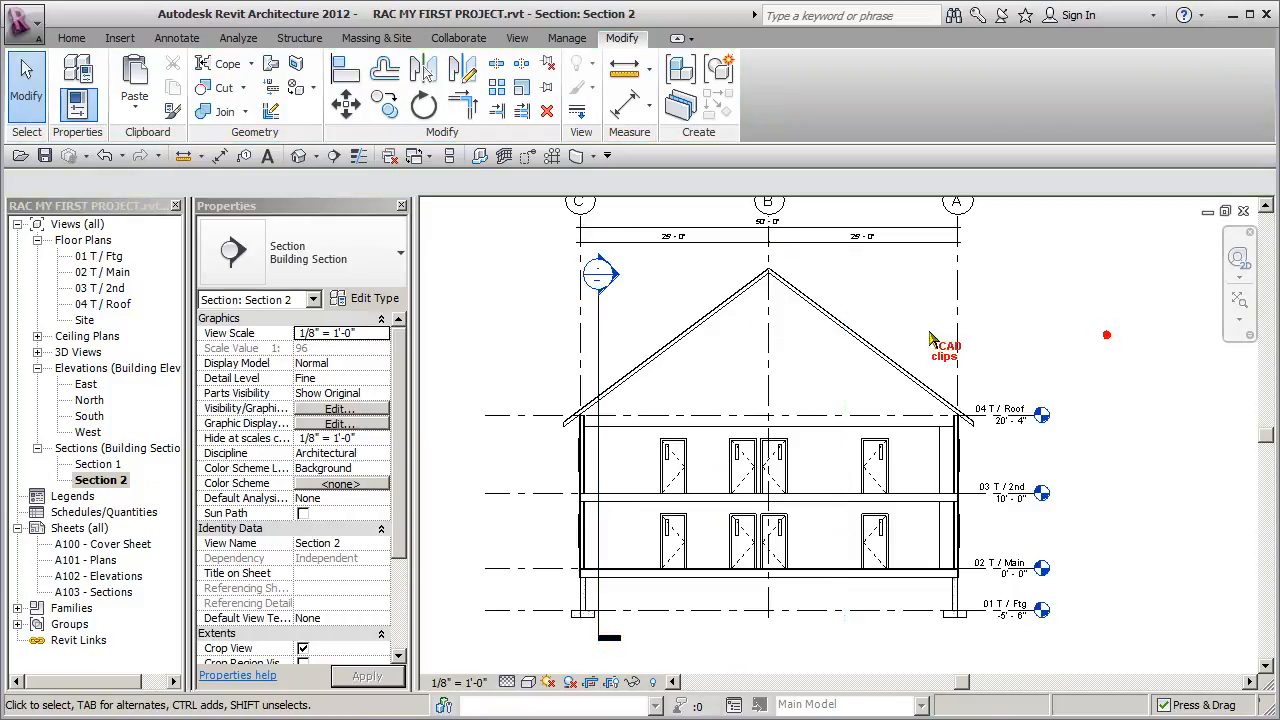
In Section 1, raise the Section 2 marker's head to just above the roof and its tail to between the main floor and footing levels.
{"action": "double_click", "coordinate": [599, 274]}
{"action": "scroll", "coordinate": [790, 374], "scroll_direction": "up", "scroll_amount": 3}
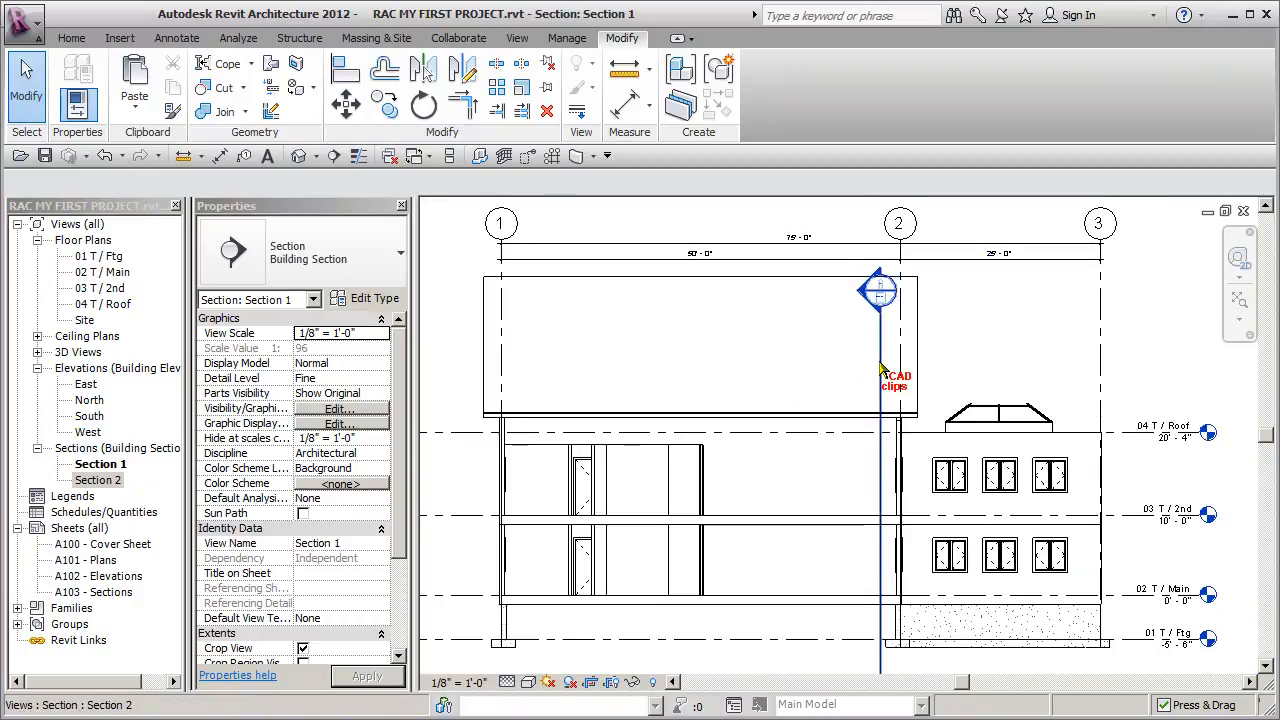
{"action": "left_click", "coordinate": [880, 295]}
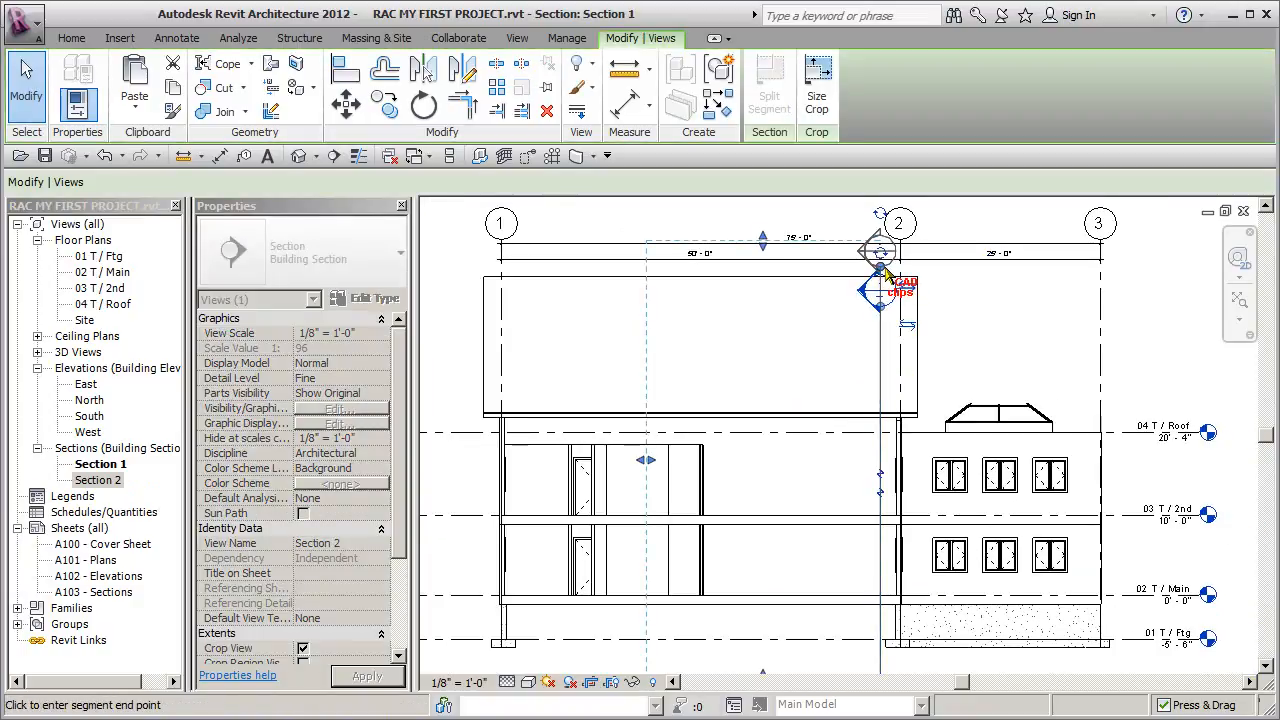
{"action": "left_click", "coordinate": [970, 317]}
{"action": "scroll", "coordinate": [968, 318], "scroll_direction": "down", "scroll_amount": 1}
{"action": "middle_click_drag", "start_coordinate": [1049, 463], "coordinate": [1040, 436]}
{"action": "left_click", "coordinate": [891, 547]}
{"action": "left_click_drag", "start_coordinate": [891, 563], "coordinate": [891, 525]}
{"action": "left_click", "coordinate": [966, 588]}
{"action": "middle_click_drag", "start_coordinate": [966, 546], "coordinate": [974, 606]}
{"action": "scroll", "coordinate": [987, 541], "scroll_direction": "up", "scroll_amount": 1}
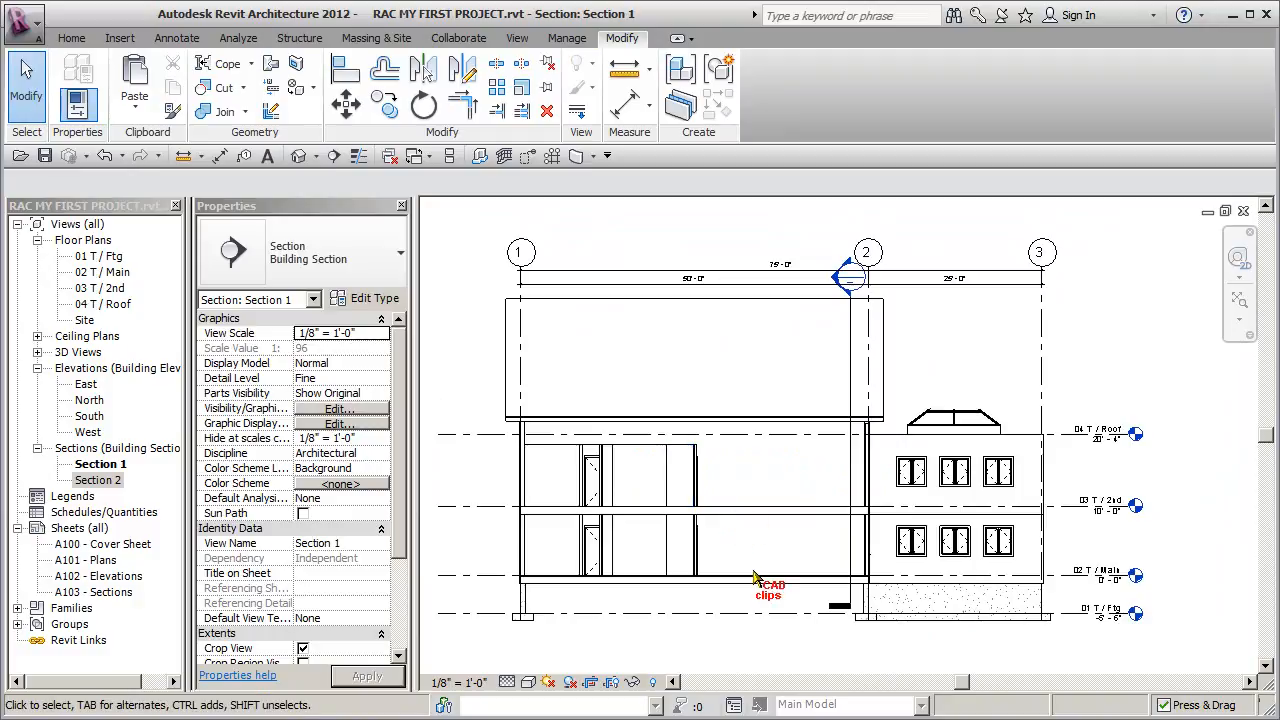
Review the East elevation, Section 1, Section 2 and the A100 cover sheet.
{"action": "left_click", "coordinate": [85, 386]}
{"action": "double_click", "coordinate": [86, 386]}
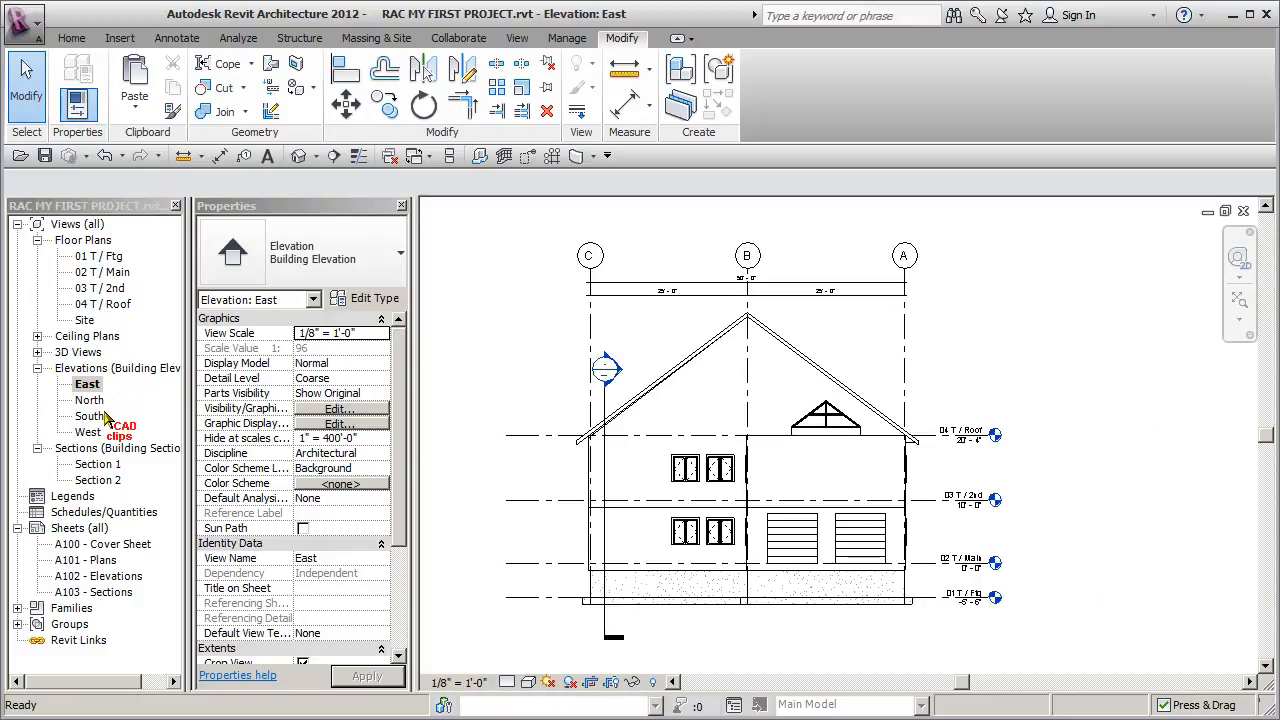
{"action": "double_click", "coordinate": [100, 464]}
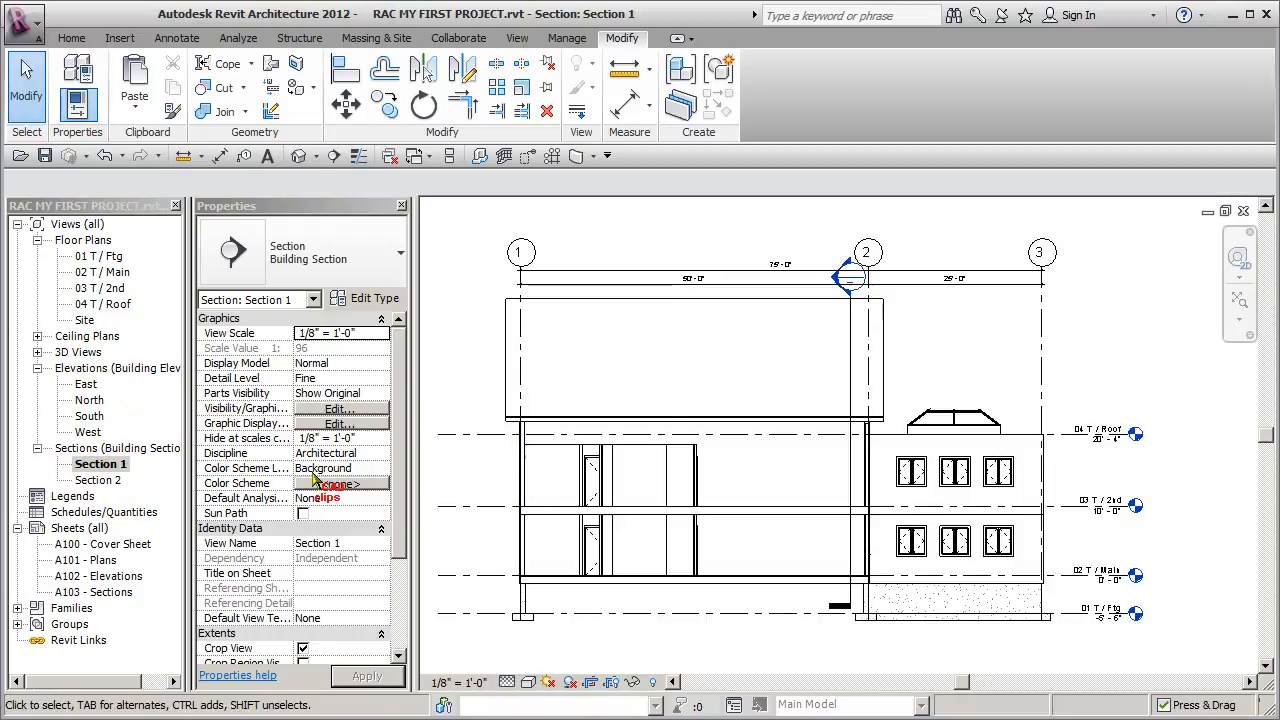
{"action": "double_click", "coordinate": [98, 480]}
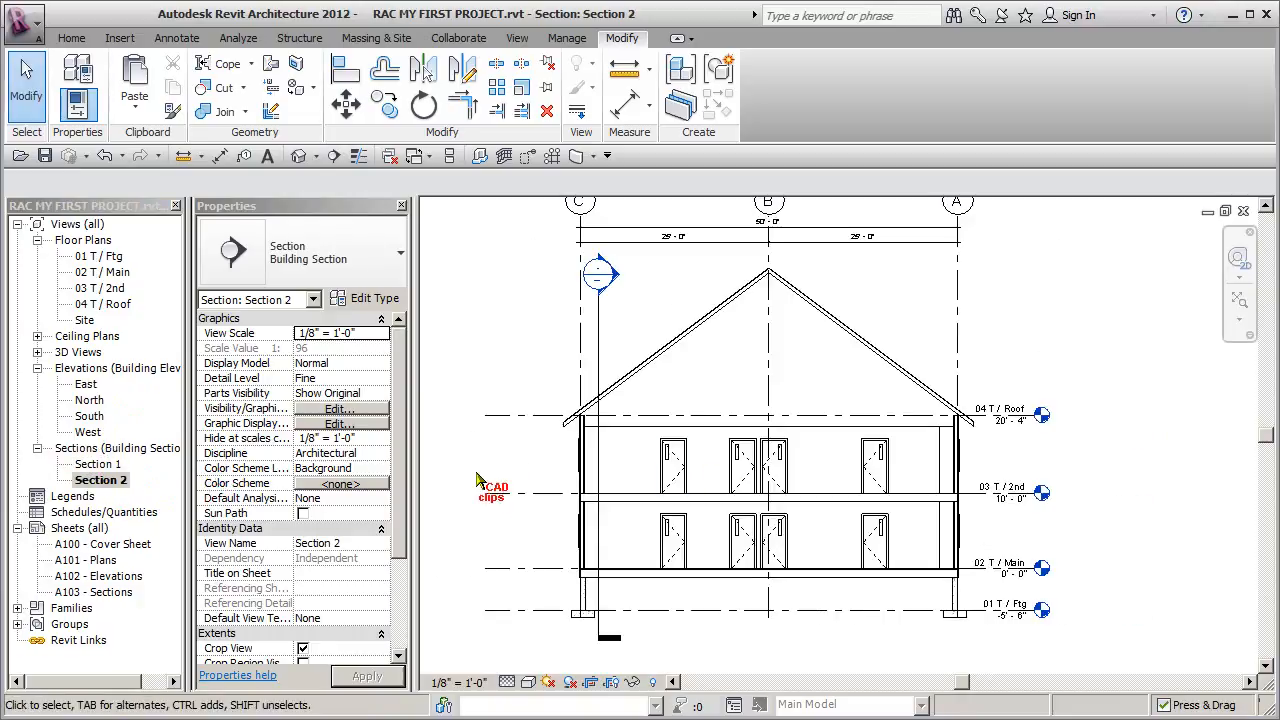
{"action": "scroll", "coordinate": [757, 486], "scroll_direction": "down", "scroll_amount": 1}
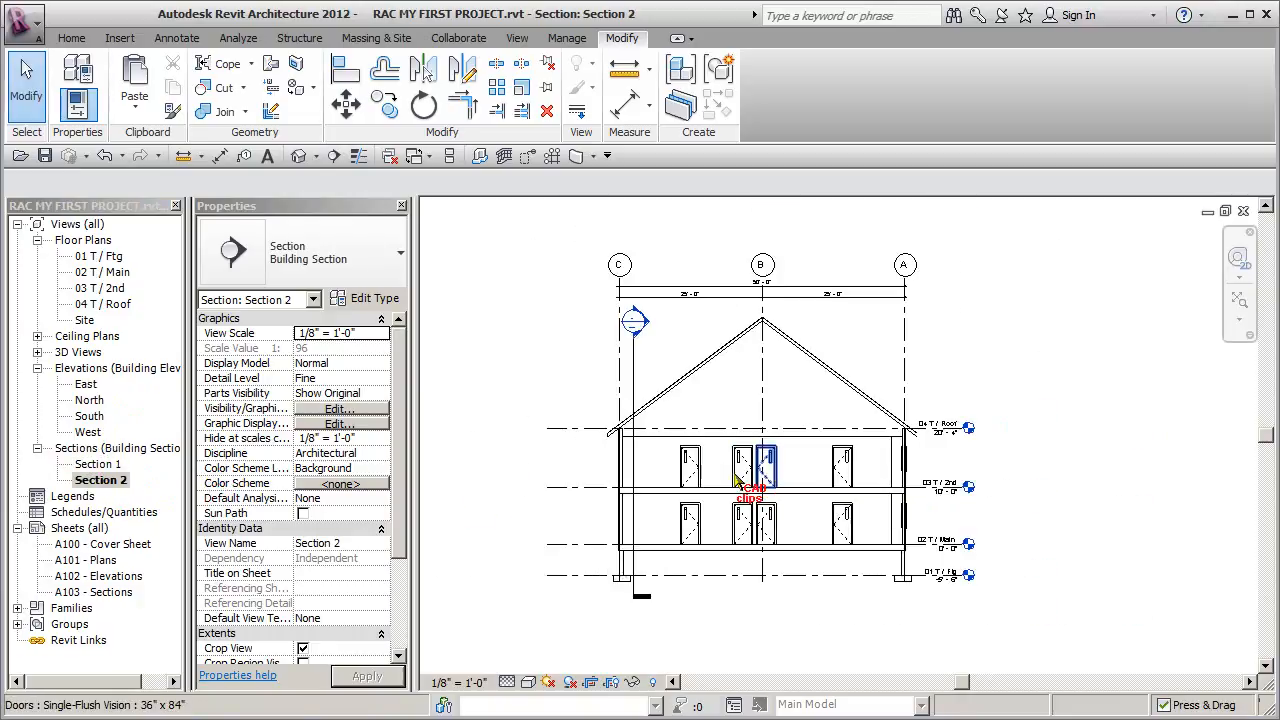
{"action": "double_click", "coordinate": [127, 546]}
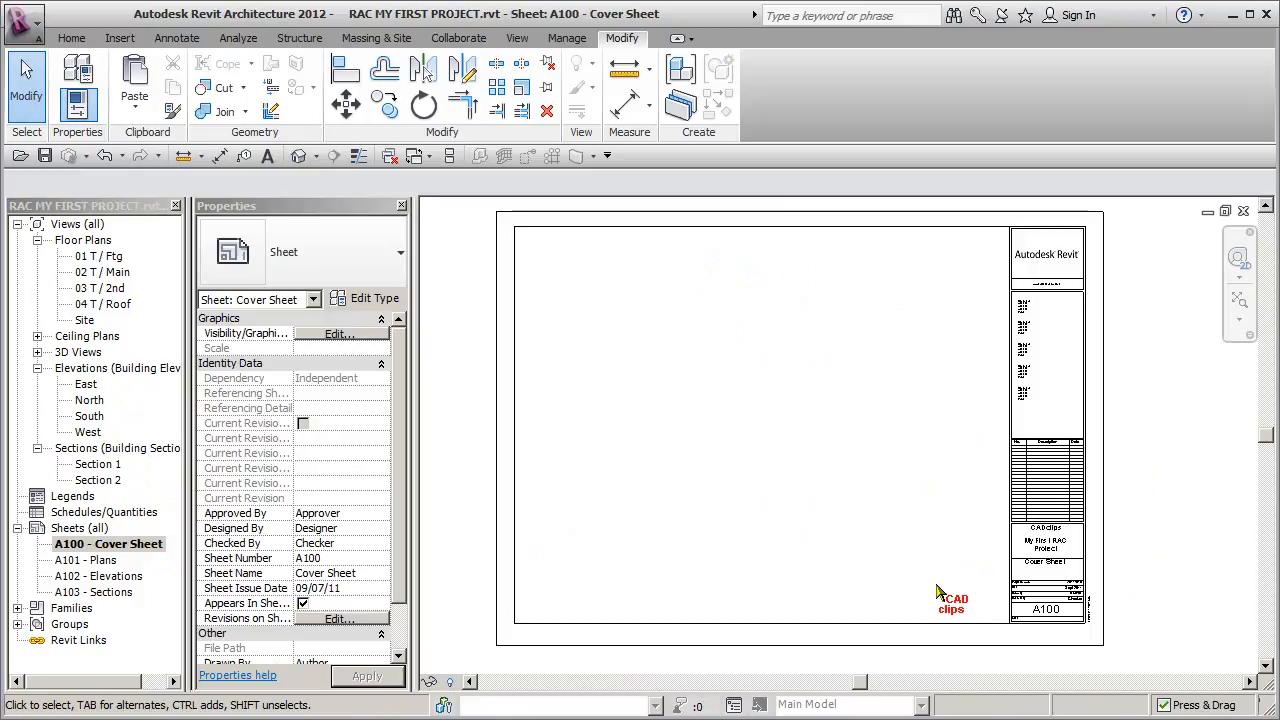
Open sheet A101 - Plans and place the 02 T / Main floor plan in the sheet's upper-left area.
{"action": "double_click", "coordinate": [100, 561]}
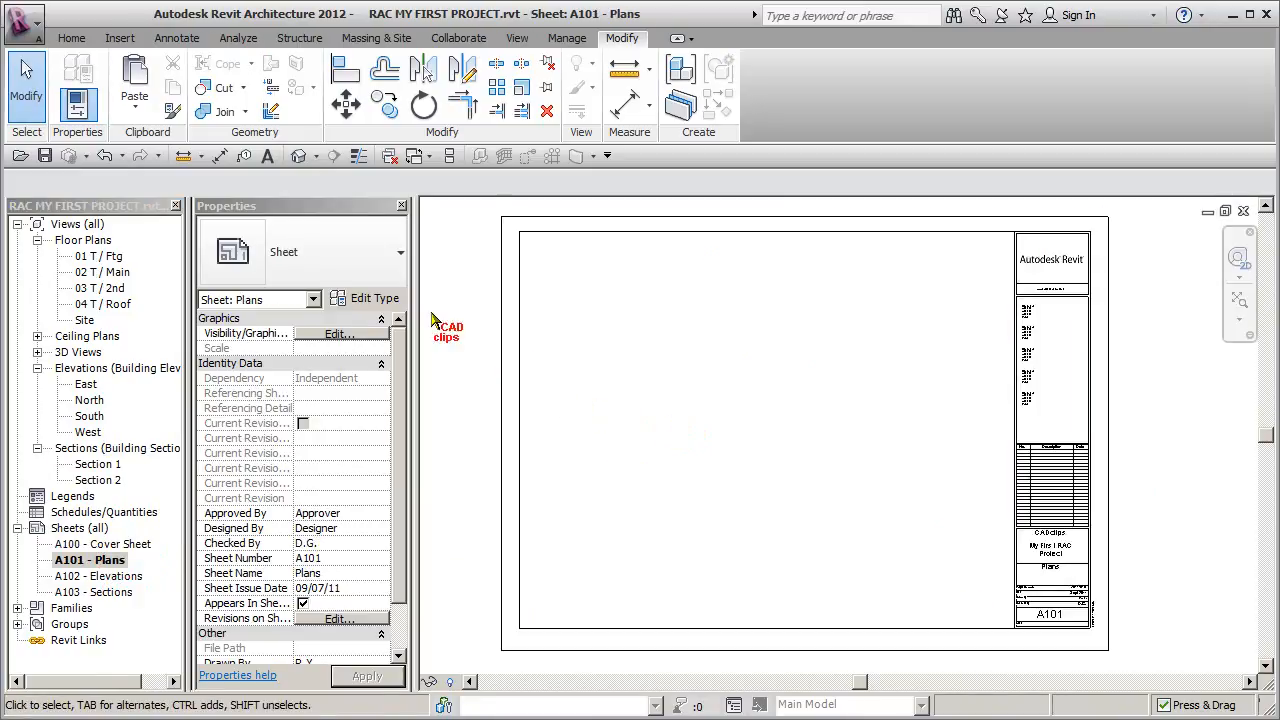
{"action": "left_click", "coordinate": [102, 272]}
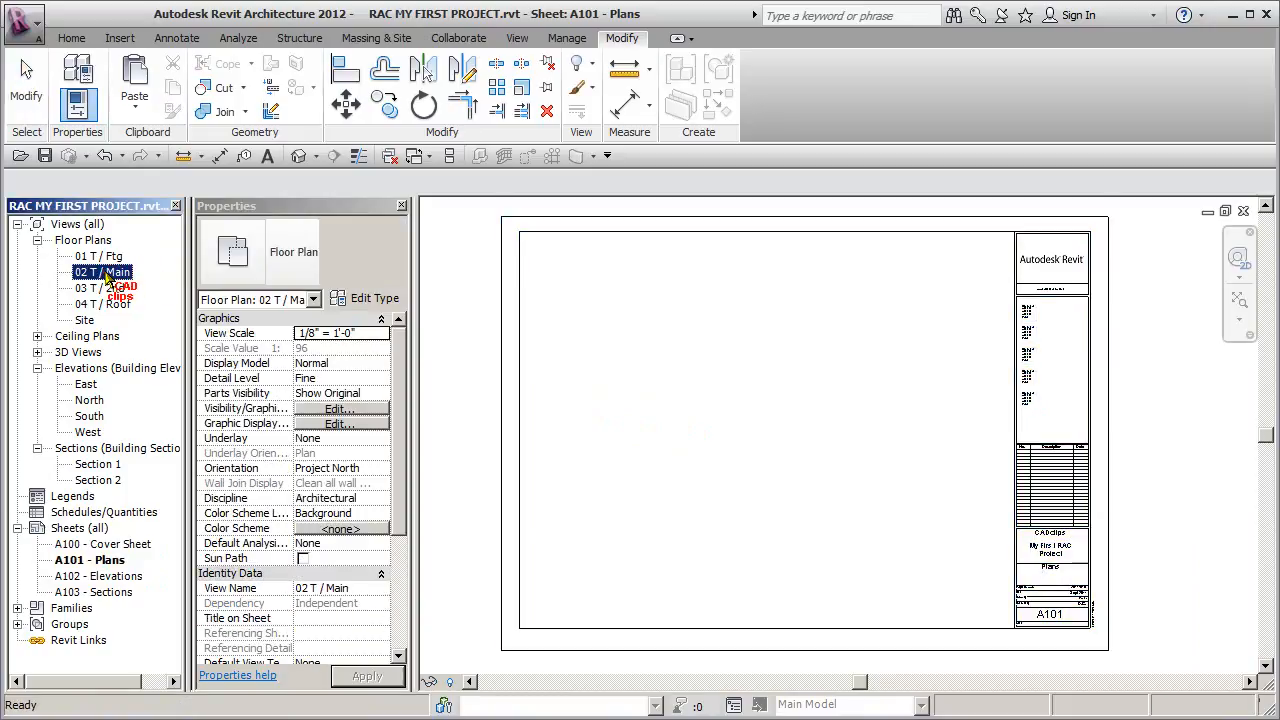
{"action": "left_click_drag", "start_coordinate": [248, 282], "coordinate": [648, 337]}
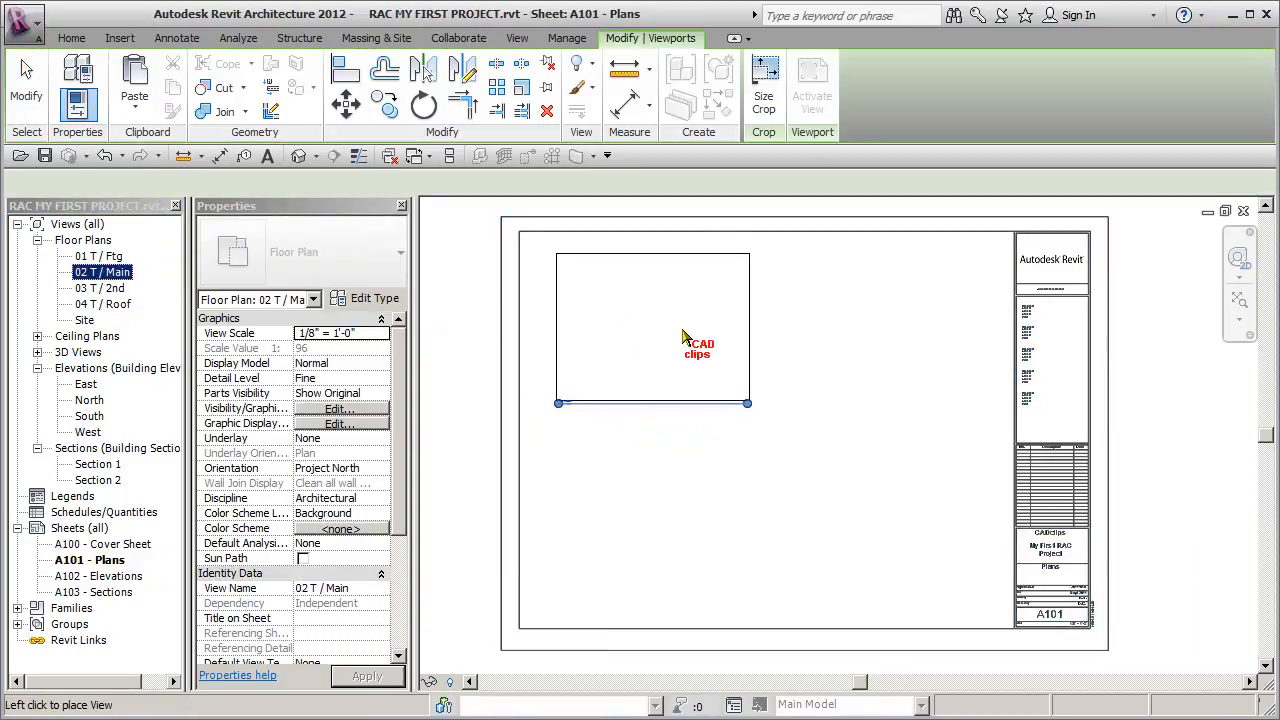
{"action": "left_click", "coordinate": [652, 330]}
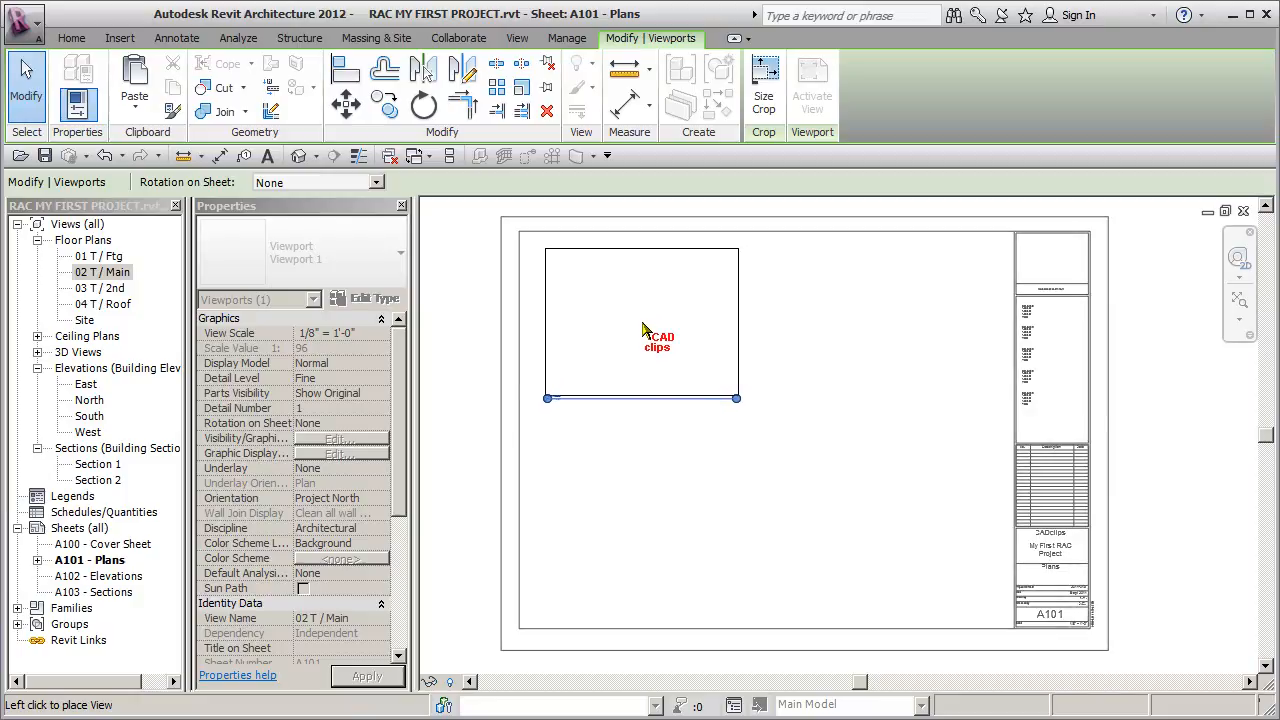
{"action": "left_click", "coordinate": [643, 330]}
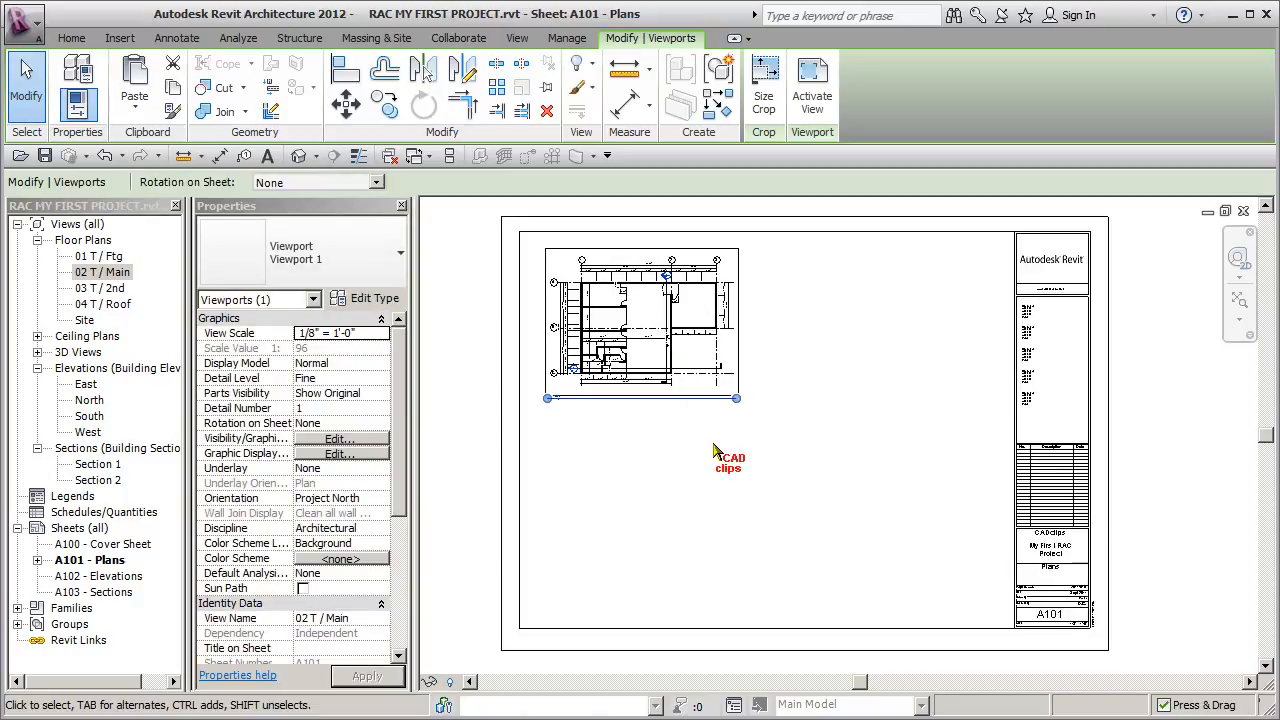
Deselect the 02 T / Main viewport and examine its view title below the plan on the sheet.
{"action": "left_click", "coordinate": [711, 458]}
{"action": "scroll", "coordinate": [738, 445], "scroll_direction": "up", "scroll_amount": 3}
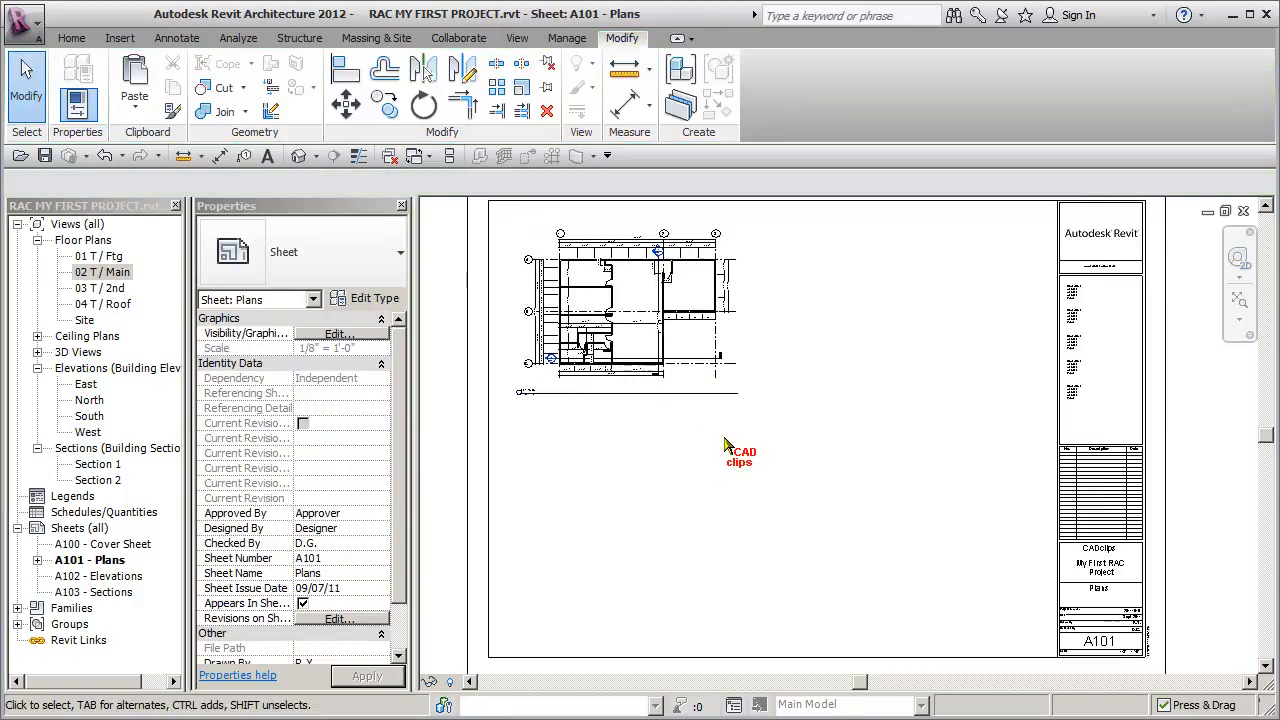
{"action": "scroll", "coordinate": [662, 402], "scroll_direction": "up", "scroll_amount": 5}
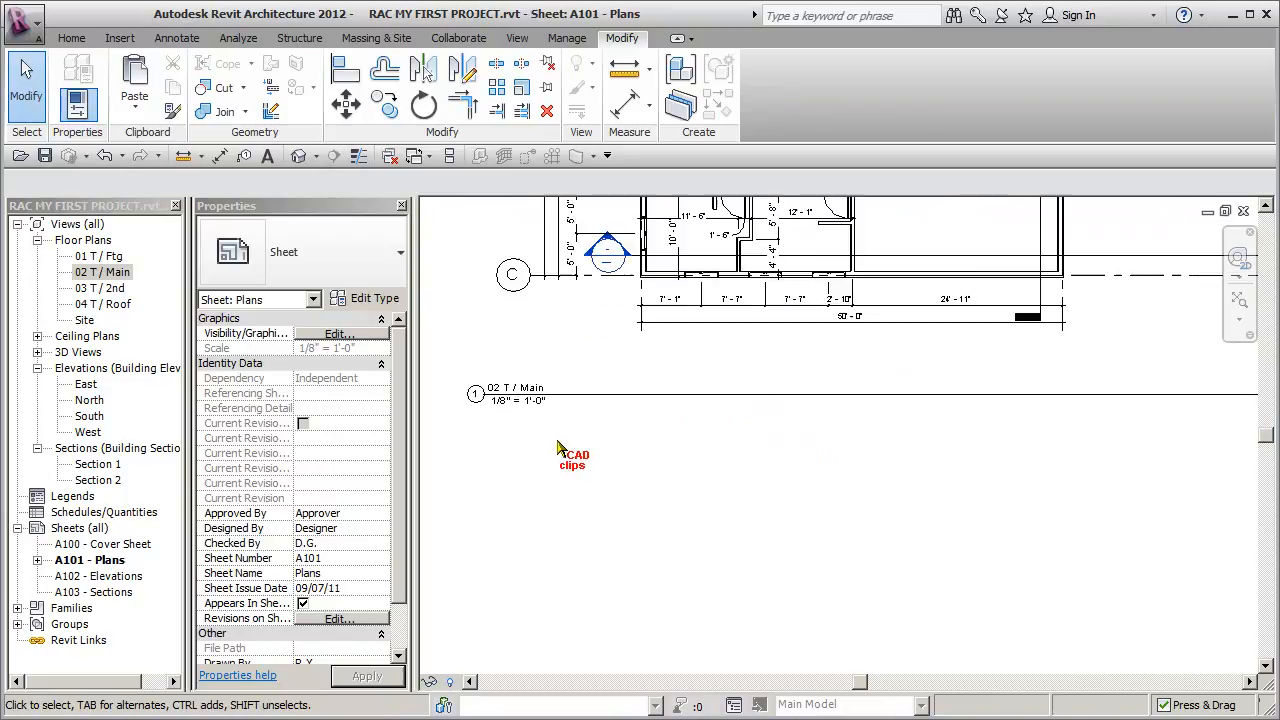
{"action": "scroll", "coordinate": [560, 450], "scroll_direction": "down", "scroll_amount": 6}
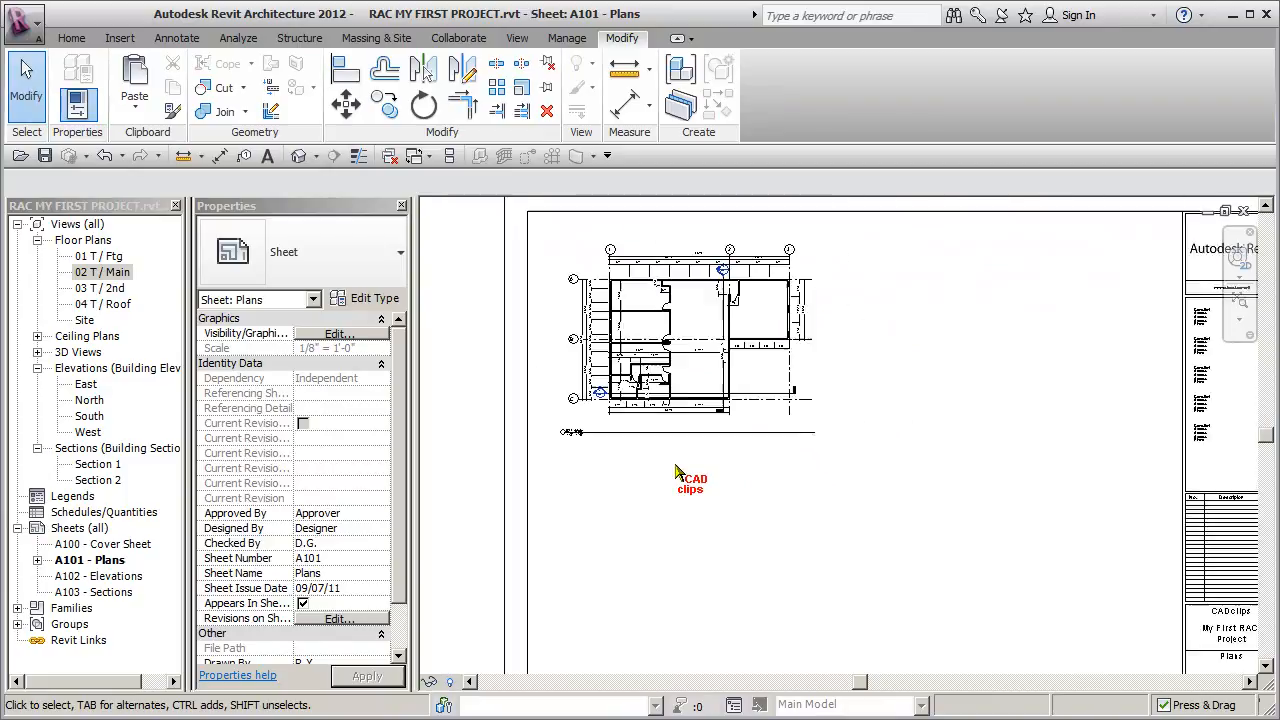
{"action": "mouse_move", "coordinate": [722, 476]}
{"action": "middle_mouse_down"}
{"action": "mouse_move", "coordinate": [706, 437]}
{"action": "mouse_move", "coordinate": [709, 460]}
{"action": "middle_mouse_up"}
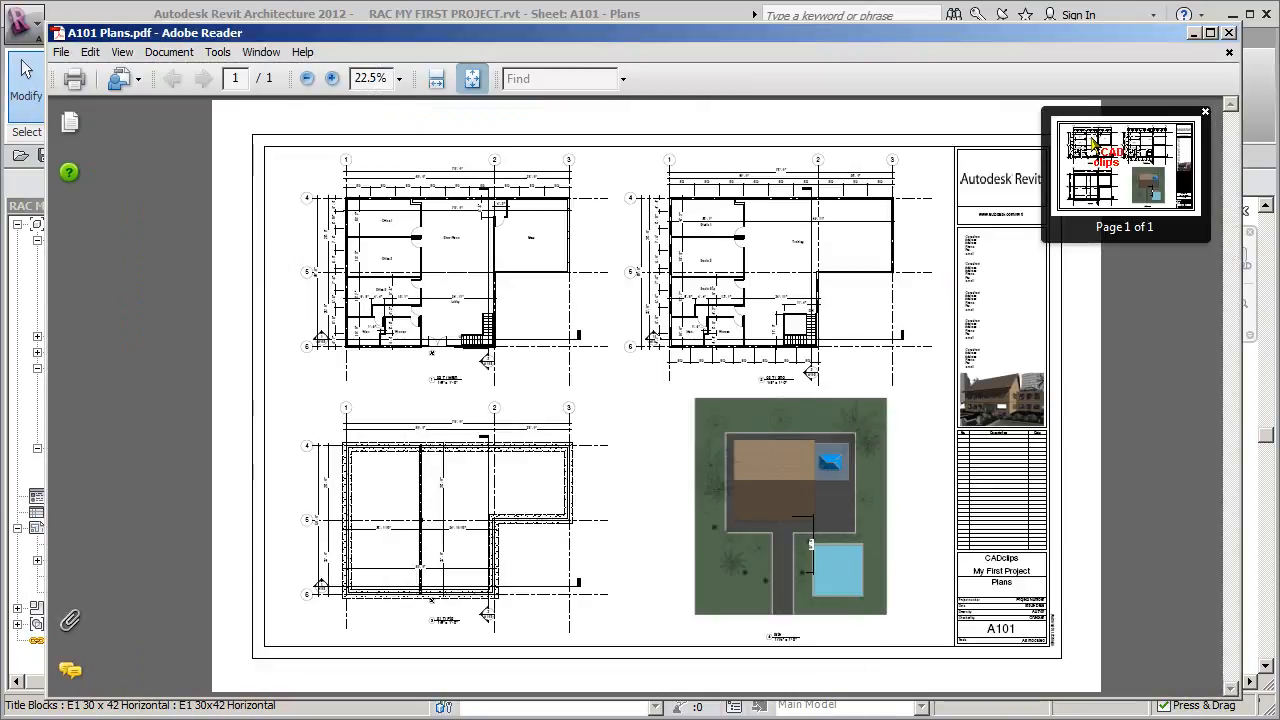
Review the plan layout and view titles in the reference A101 Plans.pdf in Adobe Reader, and return to the Revit sheet.
{"action": "scroll", "coordinate": [1091, 142], "scroll_direction": "up", "scroll_amount": 4}
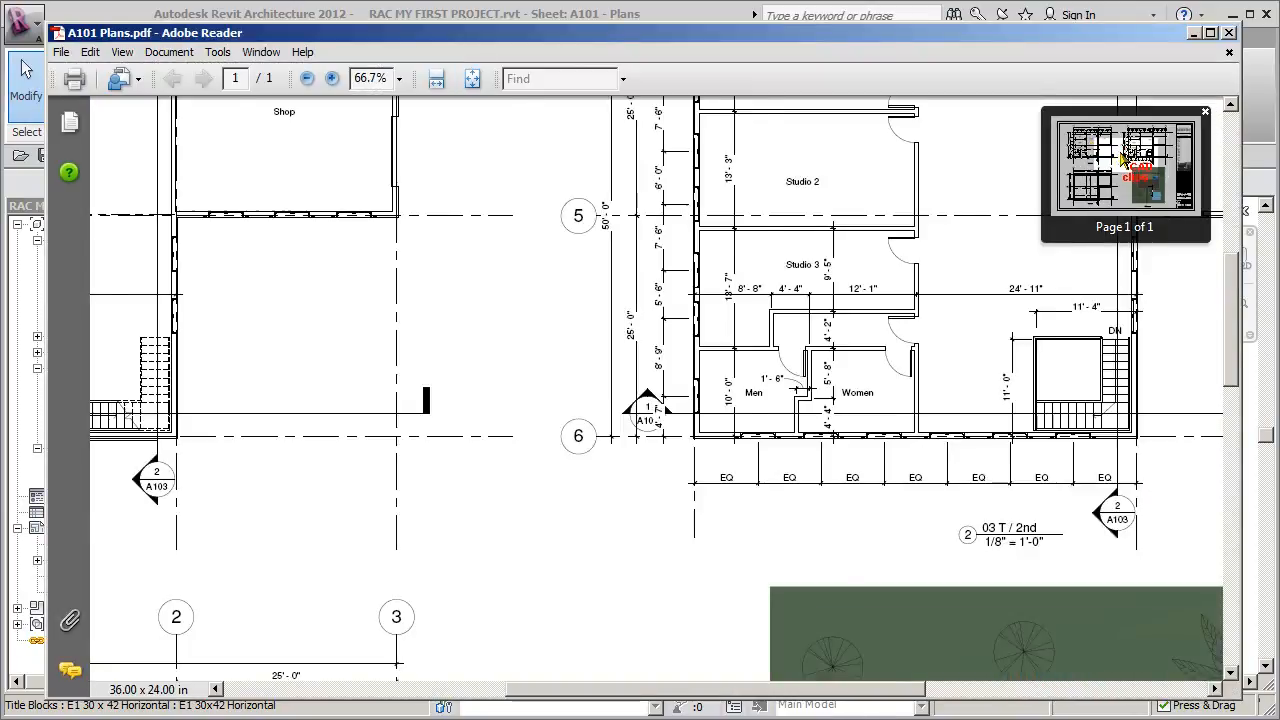
{"action": "left_click_drag", "start_coordinate": [1124, 158], "coordinate": [1093, 174]}
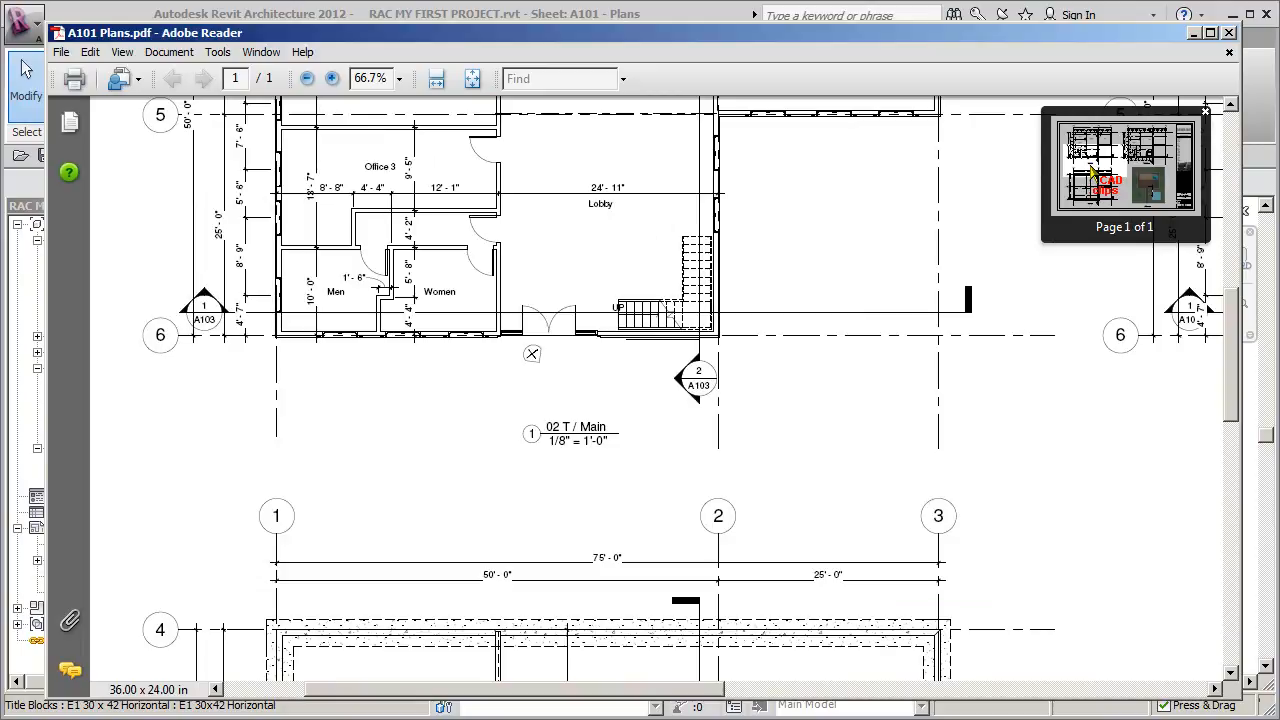
{"action": "scroll", "coordinate": [1097, 172], "scroll_direction": "down", "scroll_amount": 1}
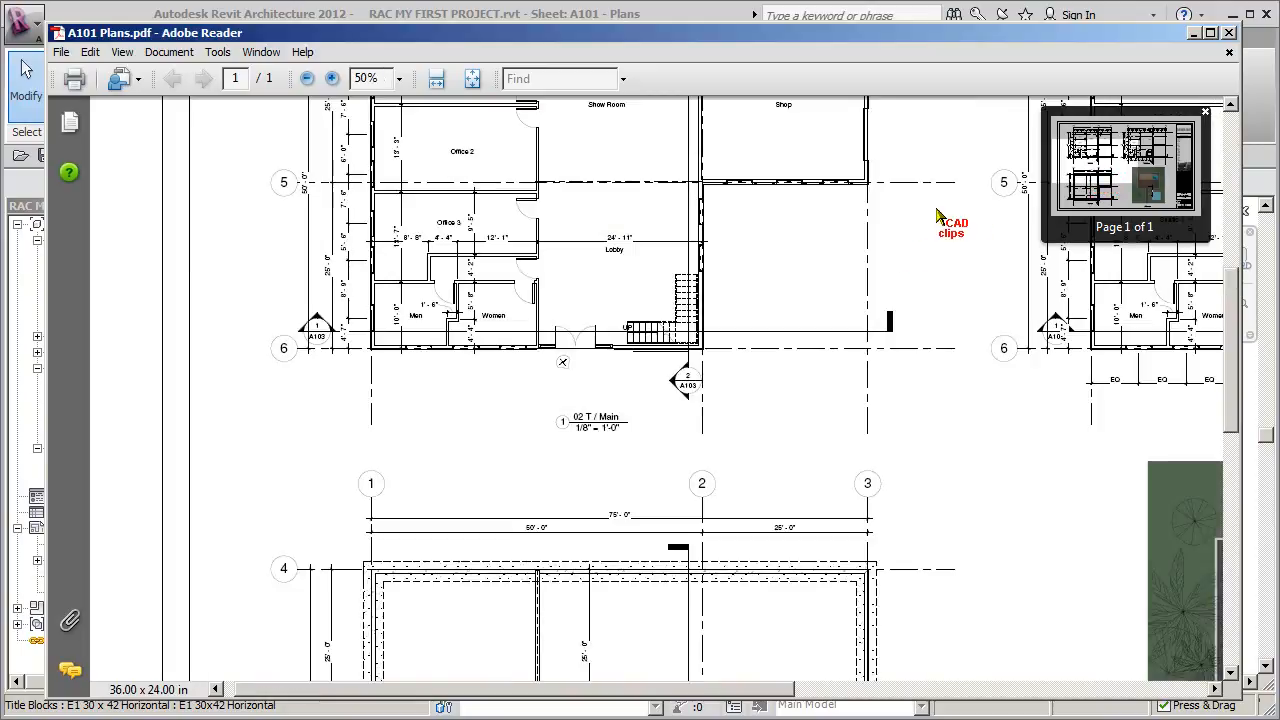
{"action": "scroll", "coordinate": [917, 245], "scroll_direction": "down", "scroll_amount": 1}
{"action": "scroll", "coordinate": [1093, 170], "scroll_direction": "up", "scroll_amount": 3}
{"action": "scroll", "coordinate": [1093, 170], "scroll_direction": "down", "scroll_amount": 3}
{"action": "scroll", "coordinate": [1095, 172], "scroll_direction": "down", "scroll_amount": 3}
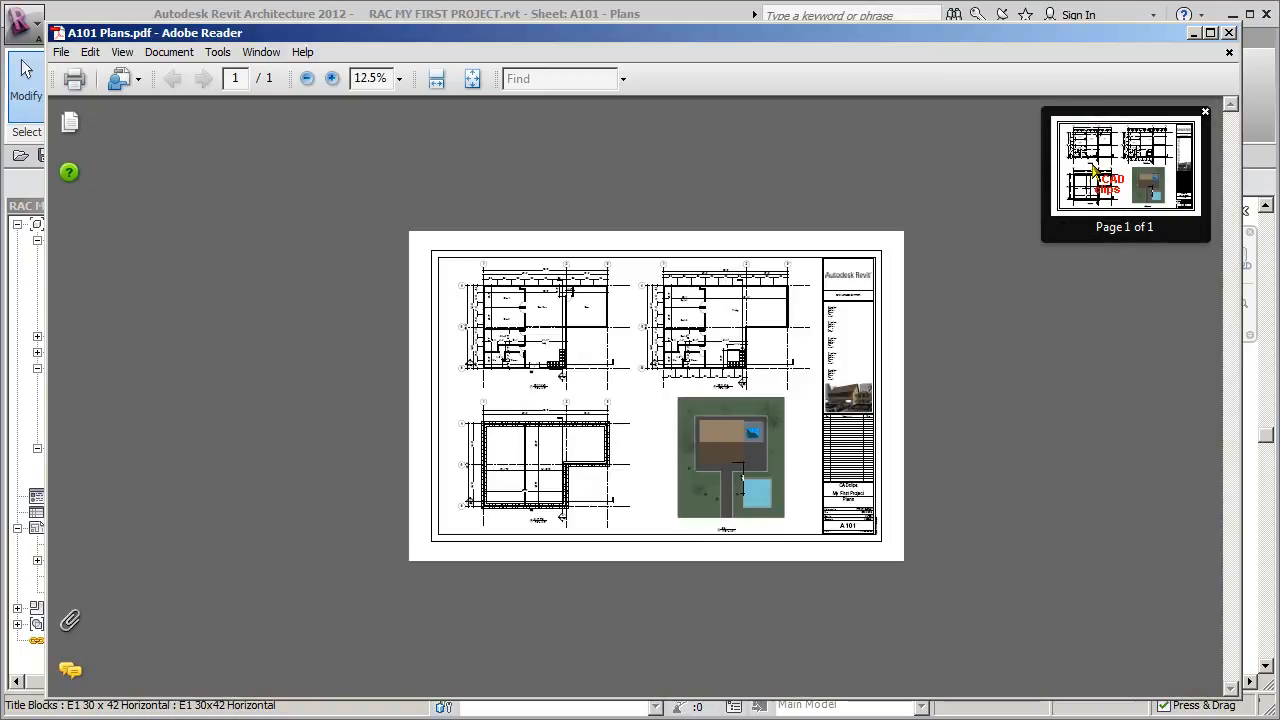
{"action": "key", "text": "ctrl+0"}
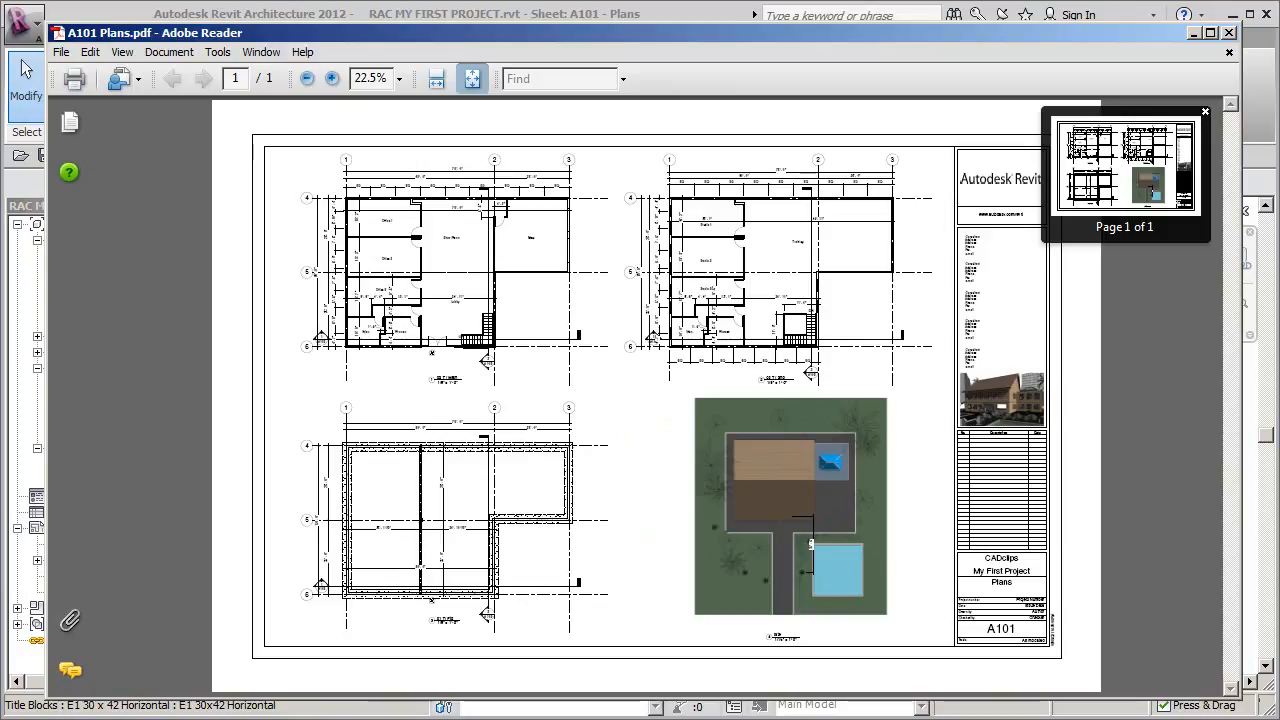
{"action": "key", "text": "alt+Tab"}
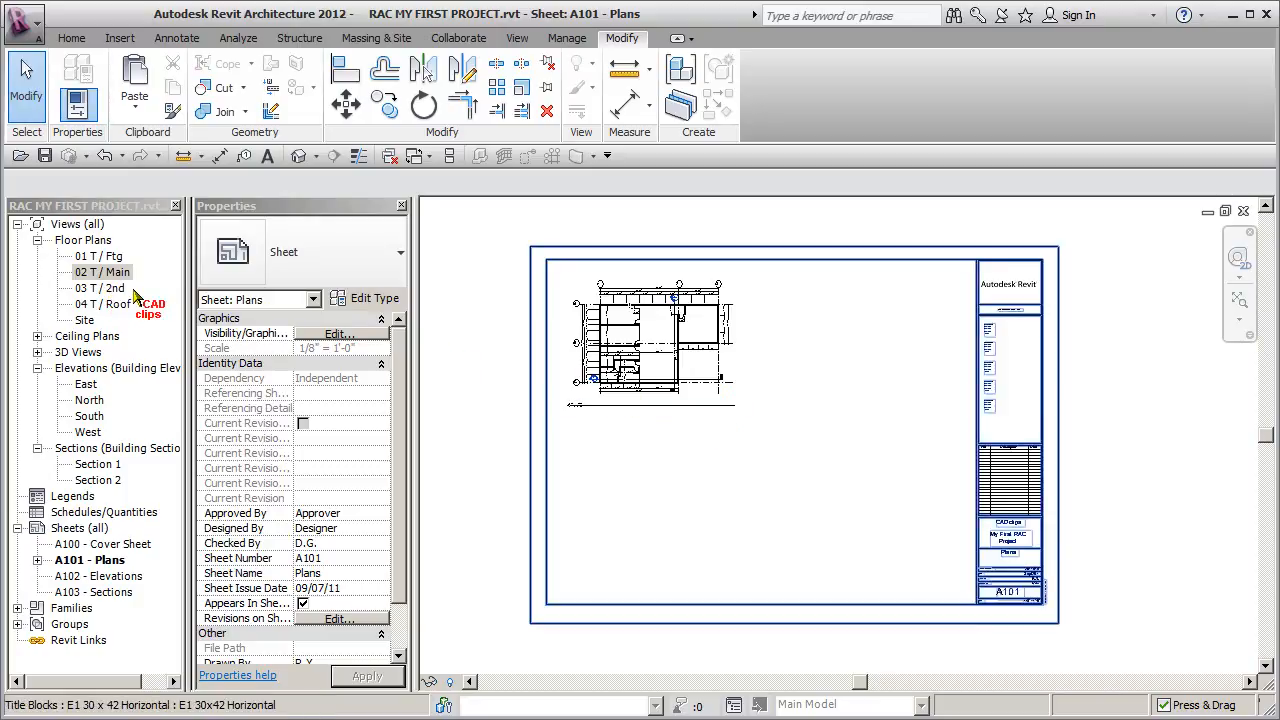
Open the 03 T / 2nd floor plan, enlarge its crop region past all four elevation markers and hide the crop boundary.
{"action": "double_click", "coordinate": [100, 288]}
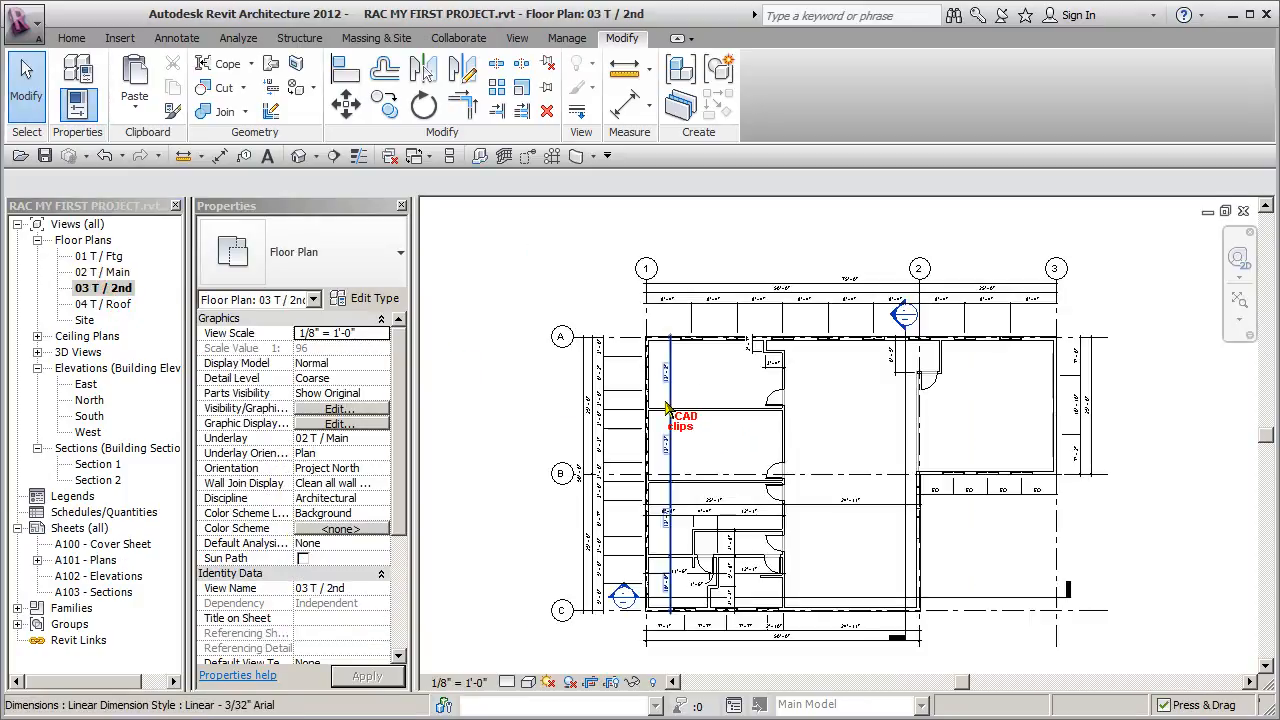
{"action": "scroll", "coordinate": [720, 405], "scroll_direction": "down", "scroll_amount": 3}
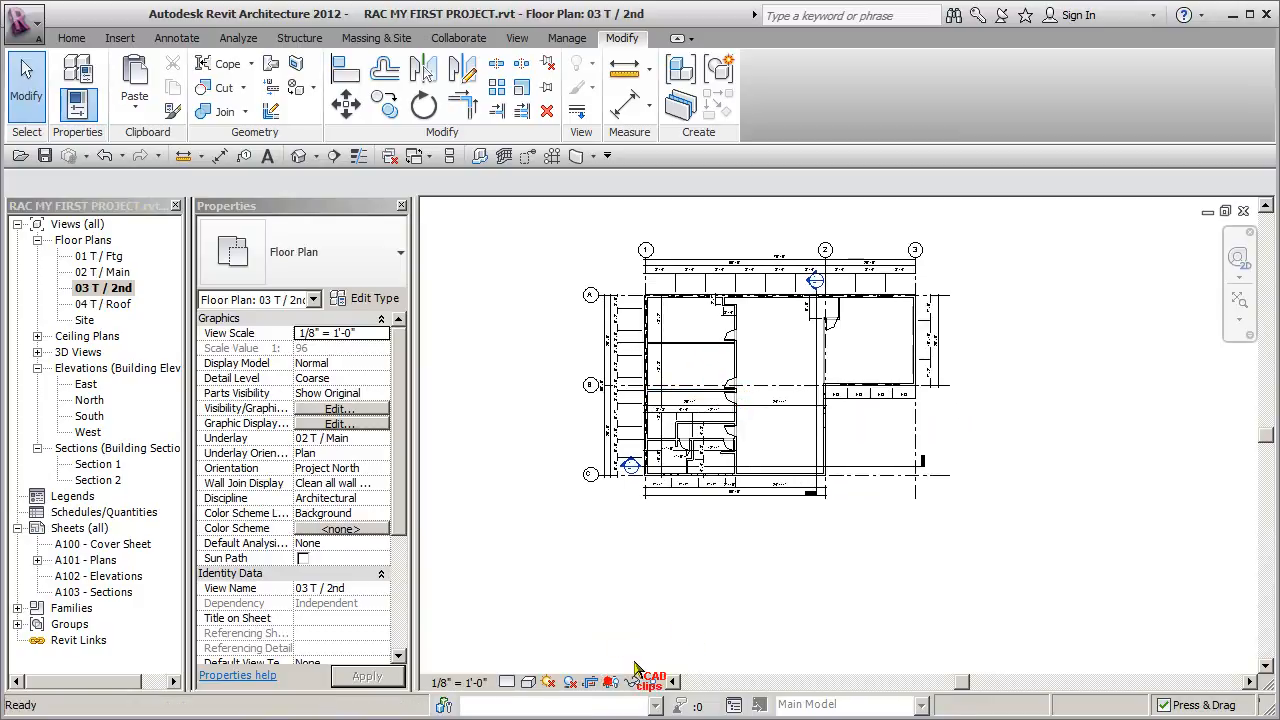
{"action": "scroll", "coordinate": [705, 550], "scroll_direction": "down", "scroll_amount": 2}
{"action": "left_click", "coordinate": [850, 451]}
{"action": "left_click_drag", "start_coordinate": [850, 455], "coordinate": [1006, 455]}
{"action": "left_click_drag", "start_coordinate": [815, 376], "coordinate": [815, 228]}
{"action": "left_click_drag", "start_coordinate": [624, 381], "coordinate": [480, 385]}
{"action": "left_click_drag", "start_coordinate": [743, 534], "coordinate": [750, 700]}
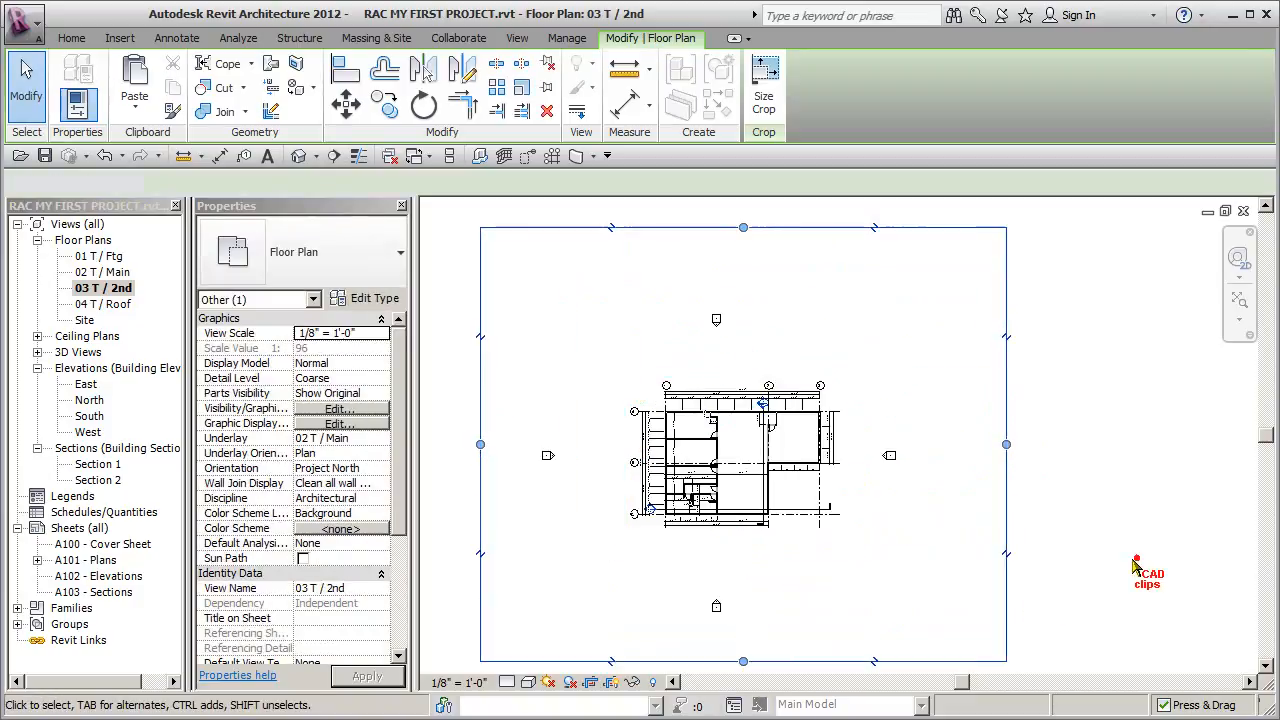
{"action": "left_click", "coordinate": [1130, 565]}
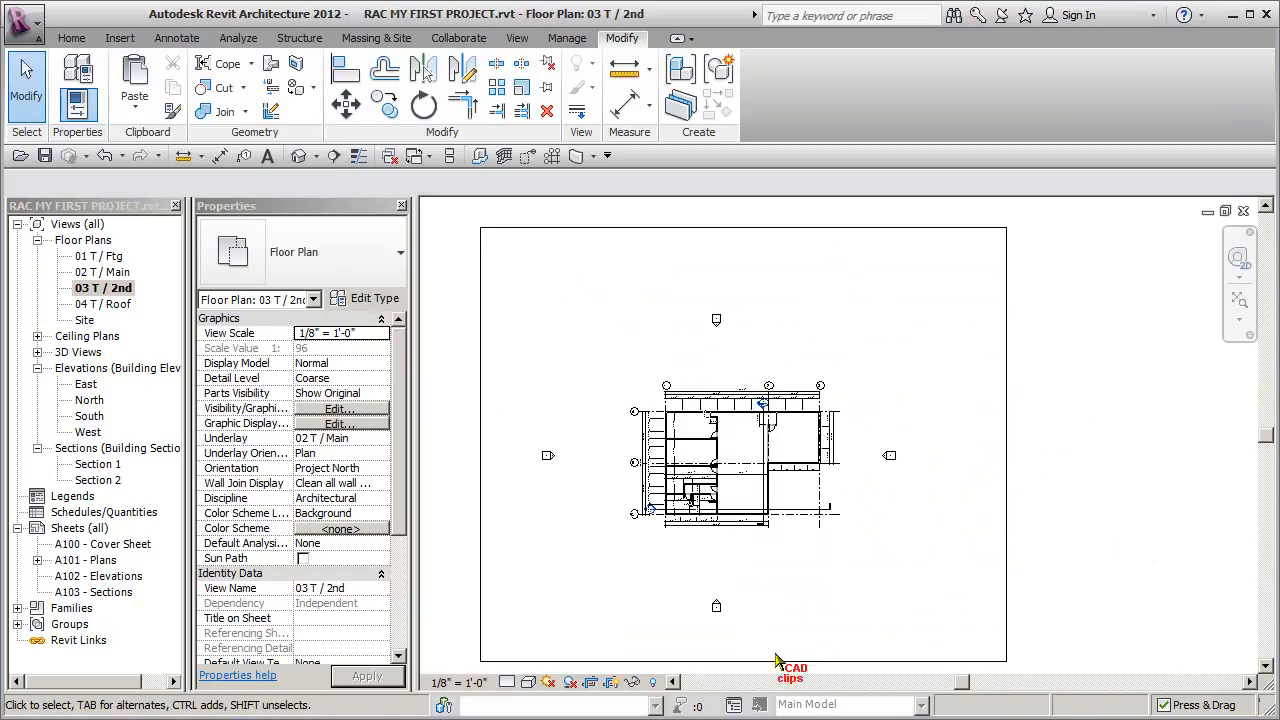
{"action": "left_click", "coordinate": [612, 683]}
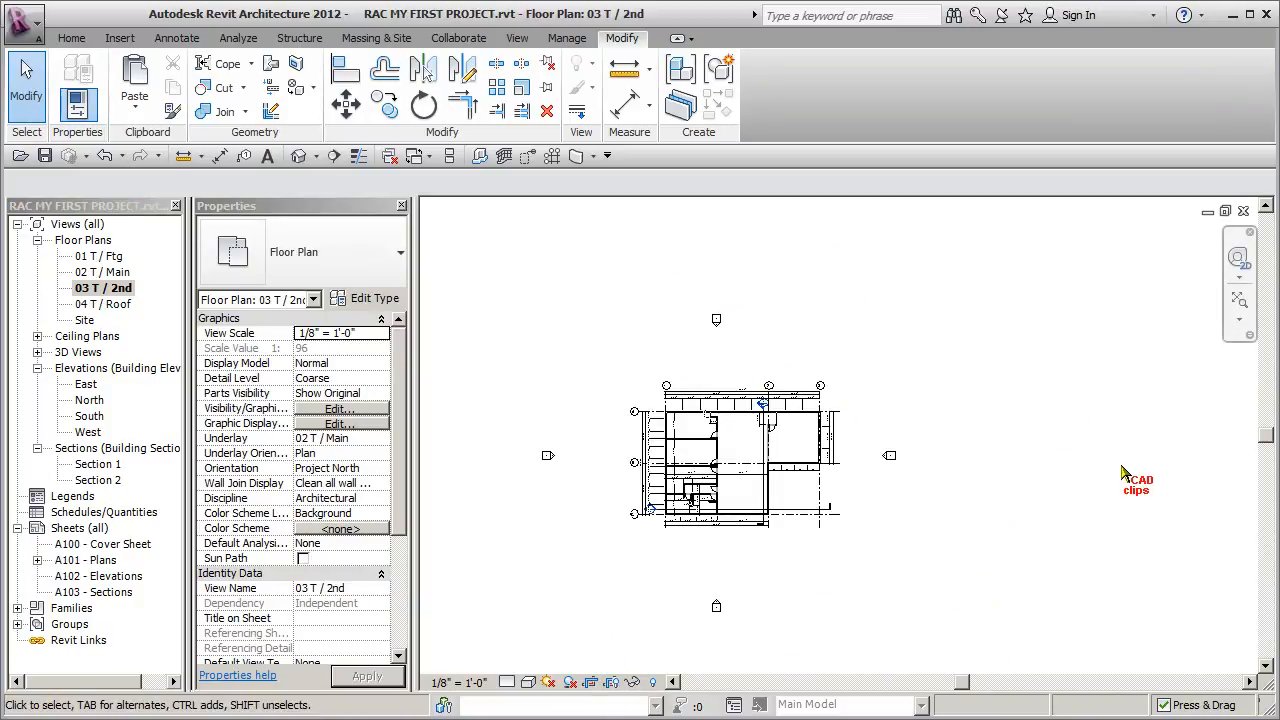
Open sheet A101 - Plans and place the 03 T / 2nd floor plan to the right of the main floor plan.
{"action": "double_click", "coordinate": [99, 561]}
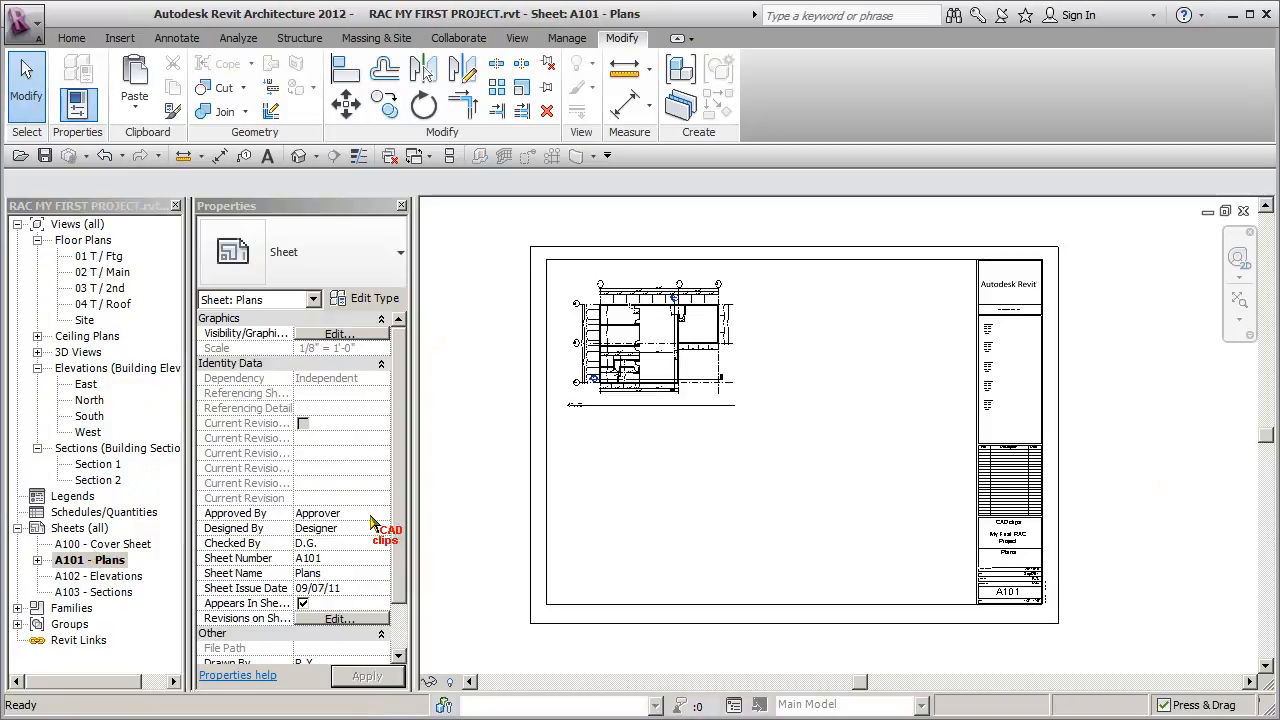
{"action": "left_click", "coordinate": [102, 288]}
{"action": "left_click_drag", "start_coordinate": [104, 296], "coordinate": [793, 326]}
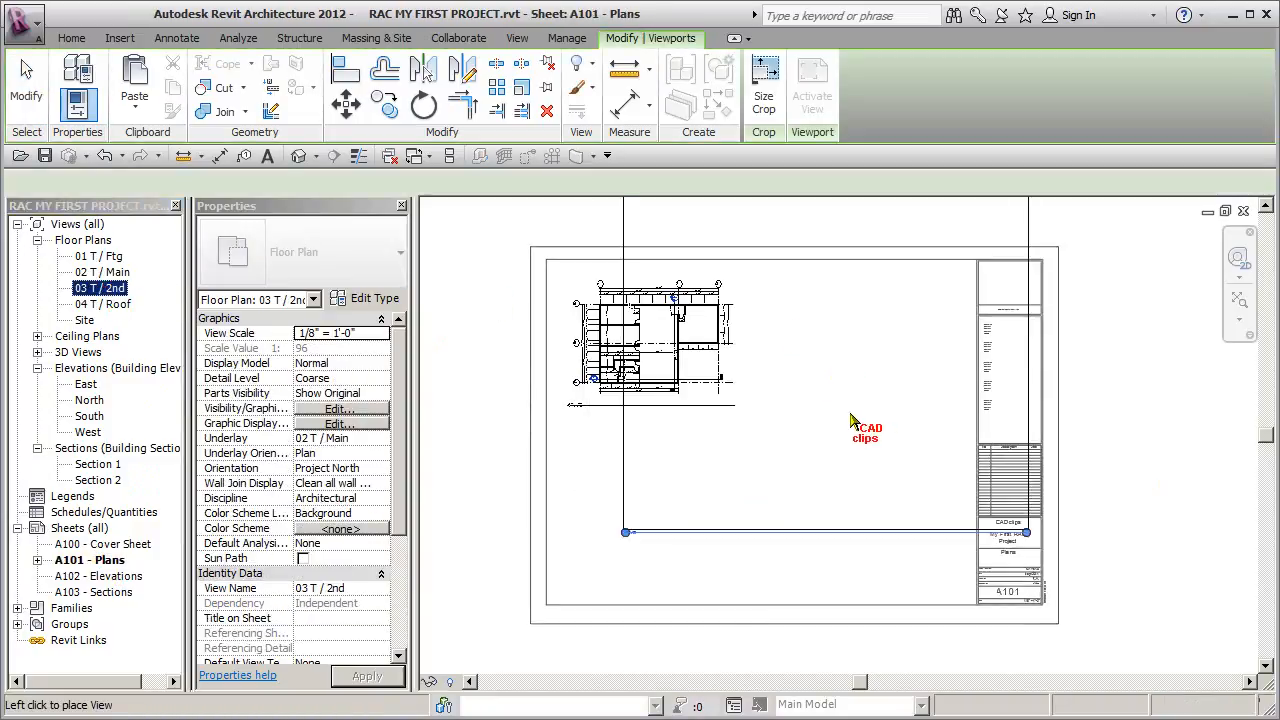
{"action": "left_click", "coordinate": [828, 388]}
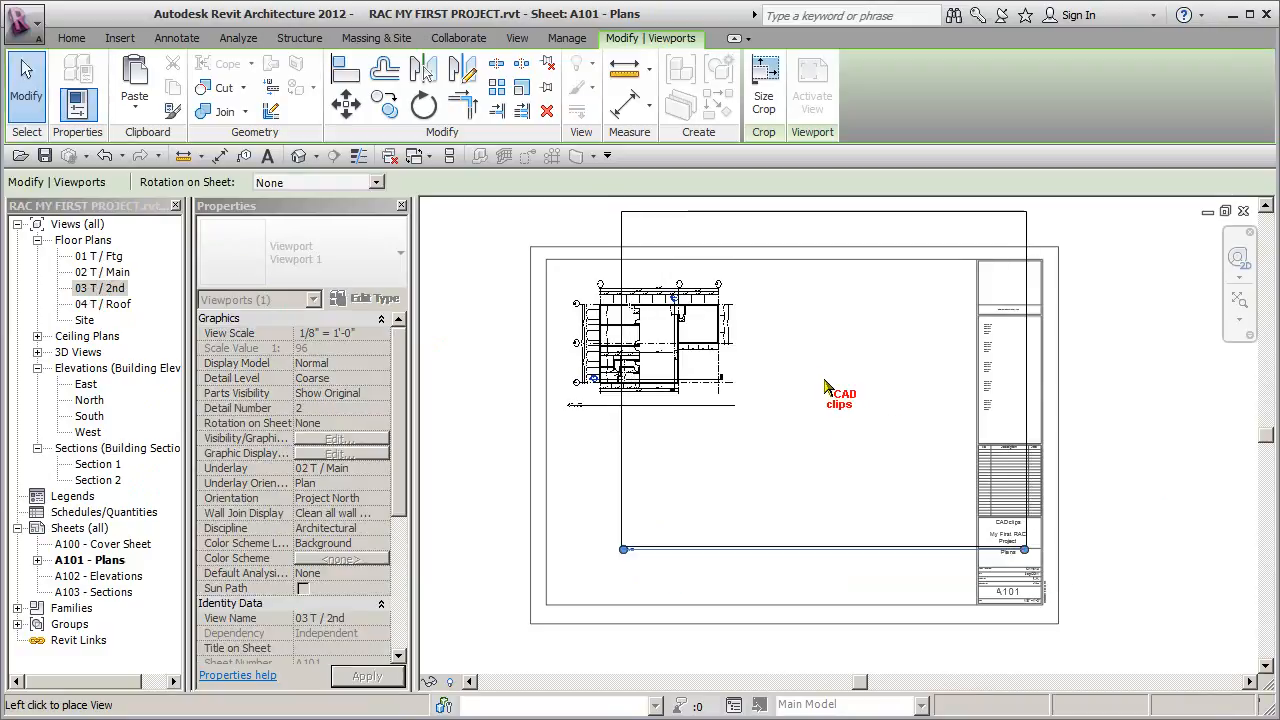
{"action": "left_click", "coordinate": [818, 376]}
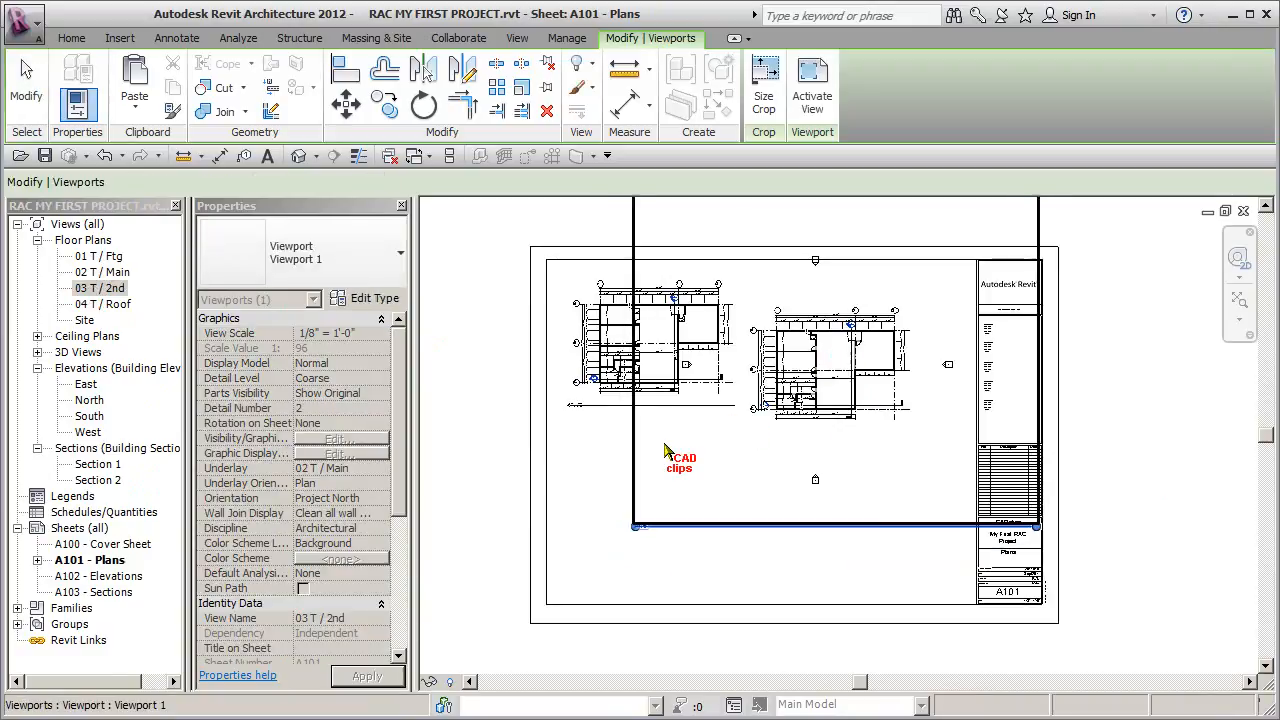
{"action": "left_click", "coordinate": [1060, 370]}
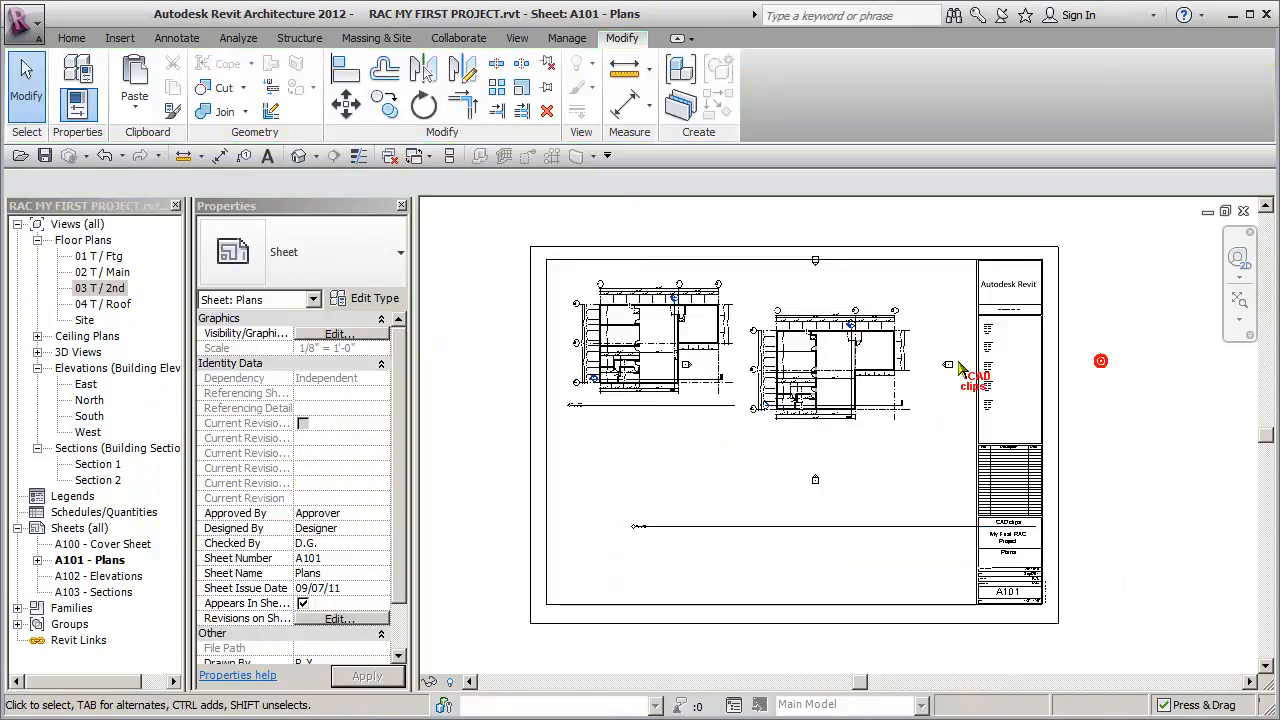
Nudge the 03 T / 2nd viewport up and to the right until its plan lines up horizontally with the 02 T / Main plan.
{"action": "left_click", "coordinate": [886, 368]}
{"action": "key", "text": "Up"}
{"action": "key", "text": "Up"}
{"action": "key", "text": "Up"}
{"action": "key", "text": "Up"}
{"action": "key", "text": "Up"}
{"action": "key", "text": "Up"}
{"action": "key", "text": "Up"}
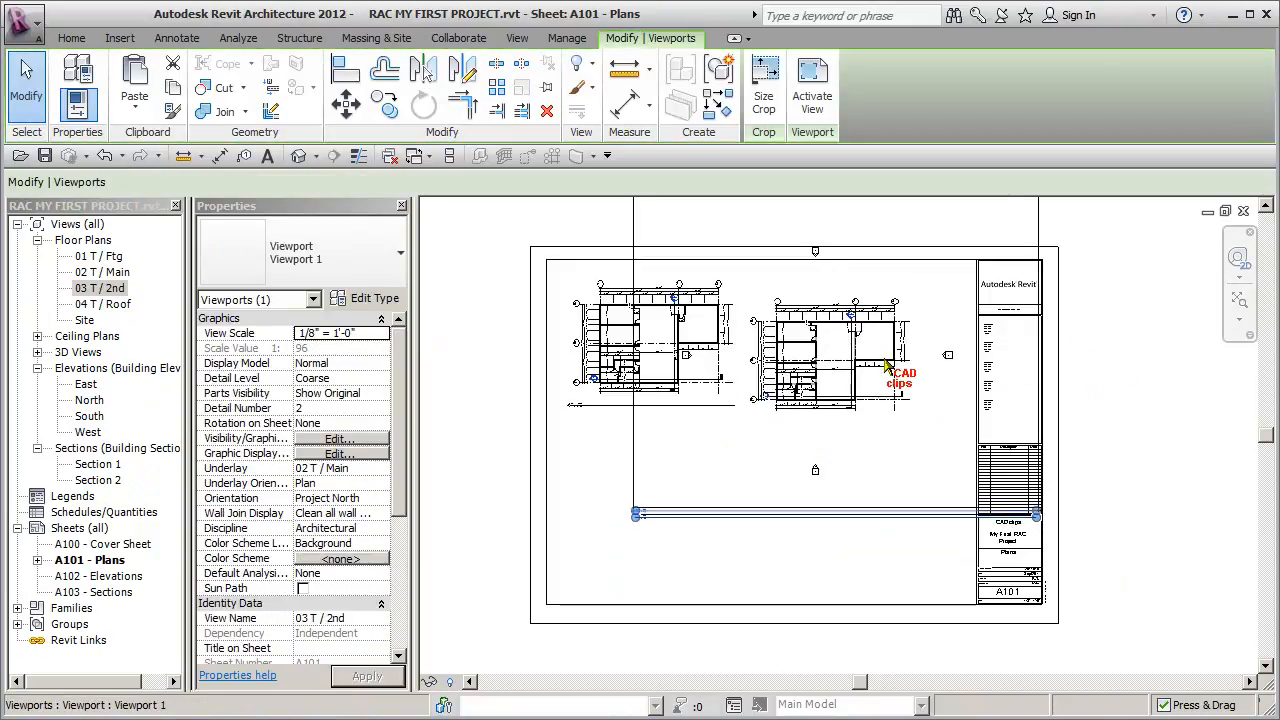
{"action": "key", "text": "Right"}
{"action": "key", "text": "Right"}
{"action": "key", "text": "Right"}
{"action": "key", "text": "Right"}
{"action": "key", "text": "Right"}
{"action": "key", "text": "Right"}
{"action": "key", "text": "Right"}
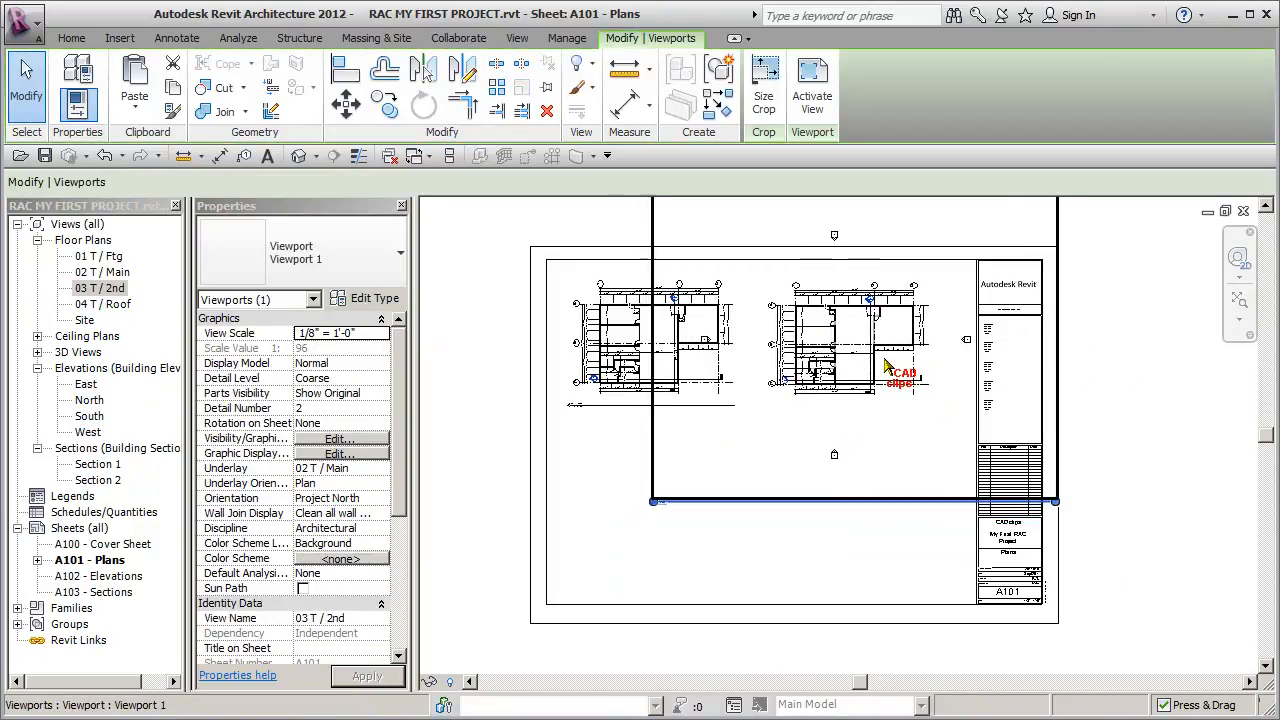
{"action": "left_click", "coordinate": [1131, 447]}
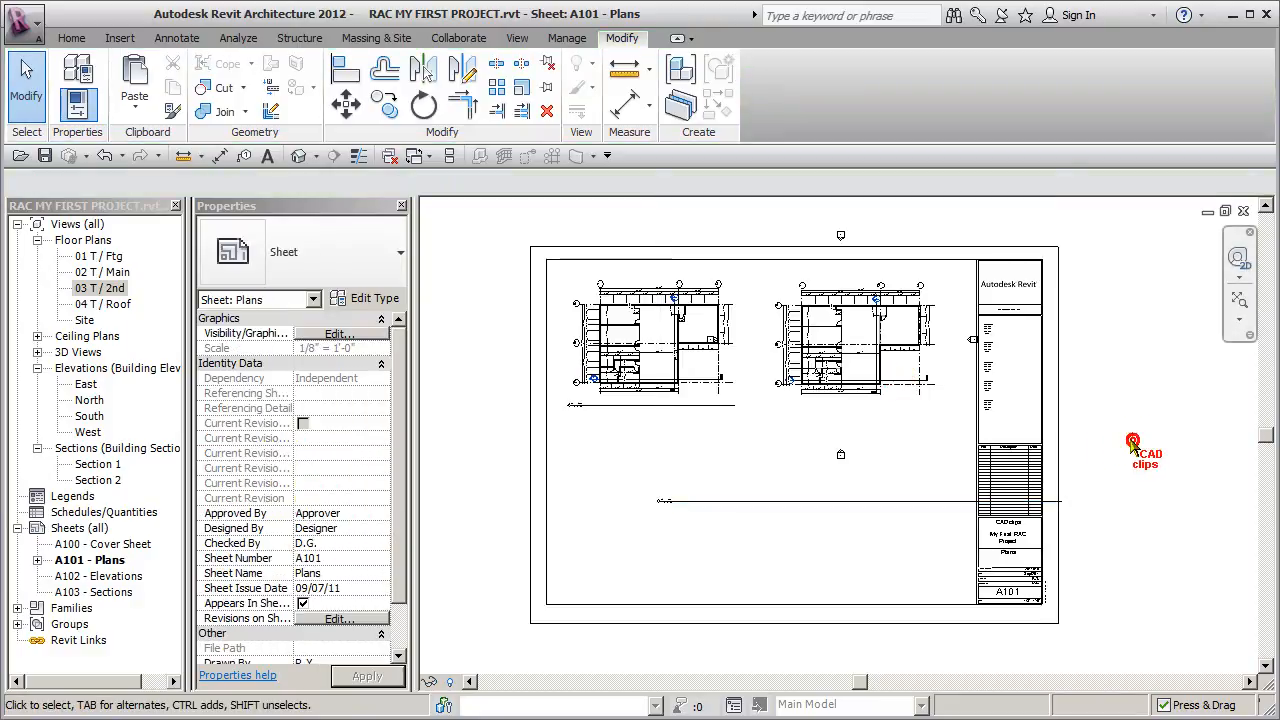
Compare the 03 T / 2nd viewport's extents, elevation markers and title line with those of the 02 T / Main viewport.
{"action": "left_click", "coordinate": [906, 336]}
{"action": "key", "text": "Escape"}
{"action": "scroll", "coordinate": [673, 520], "scroll_direction": "up", "scroll_amount": 3}
{"action": "scroll", "coordinate": [673, 520], "scroll_direction": "down", "scroll_amount": 2}
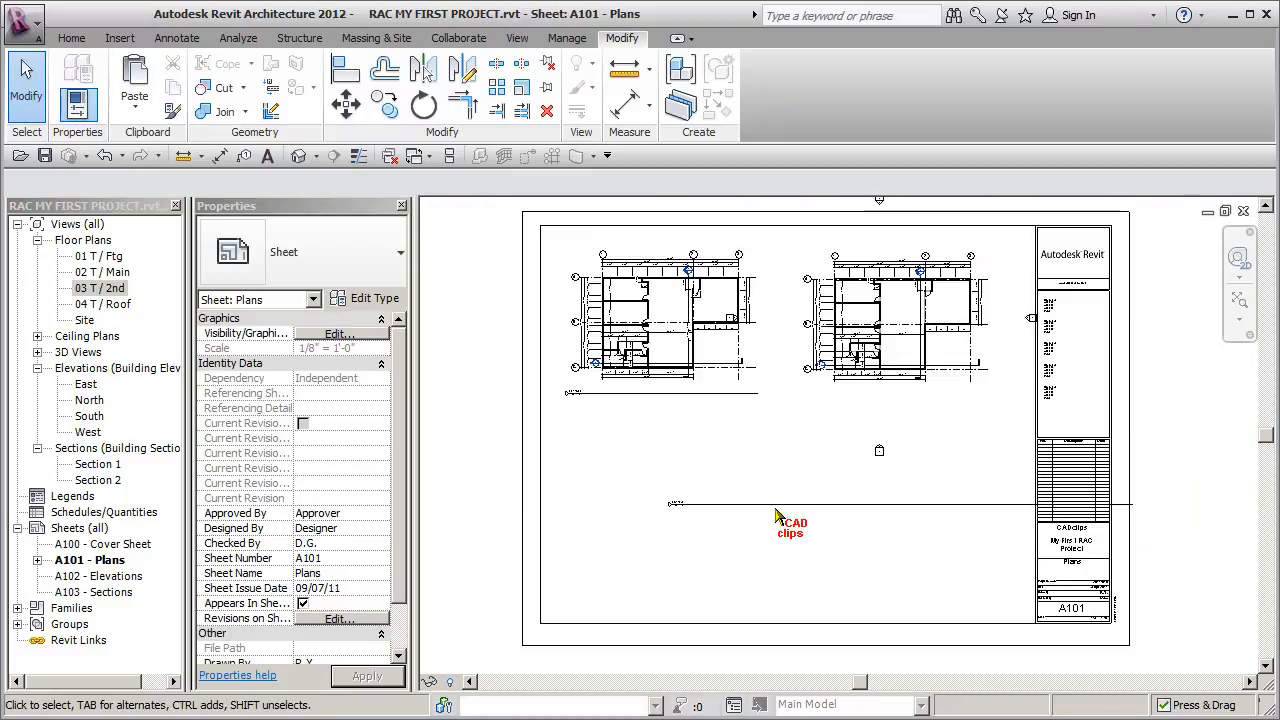
{"action": "left_click", "coordinate": [906, 437]}
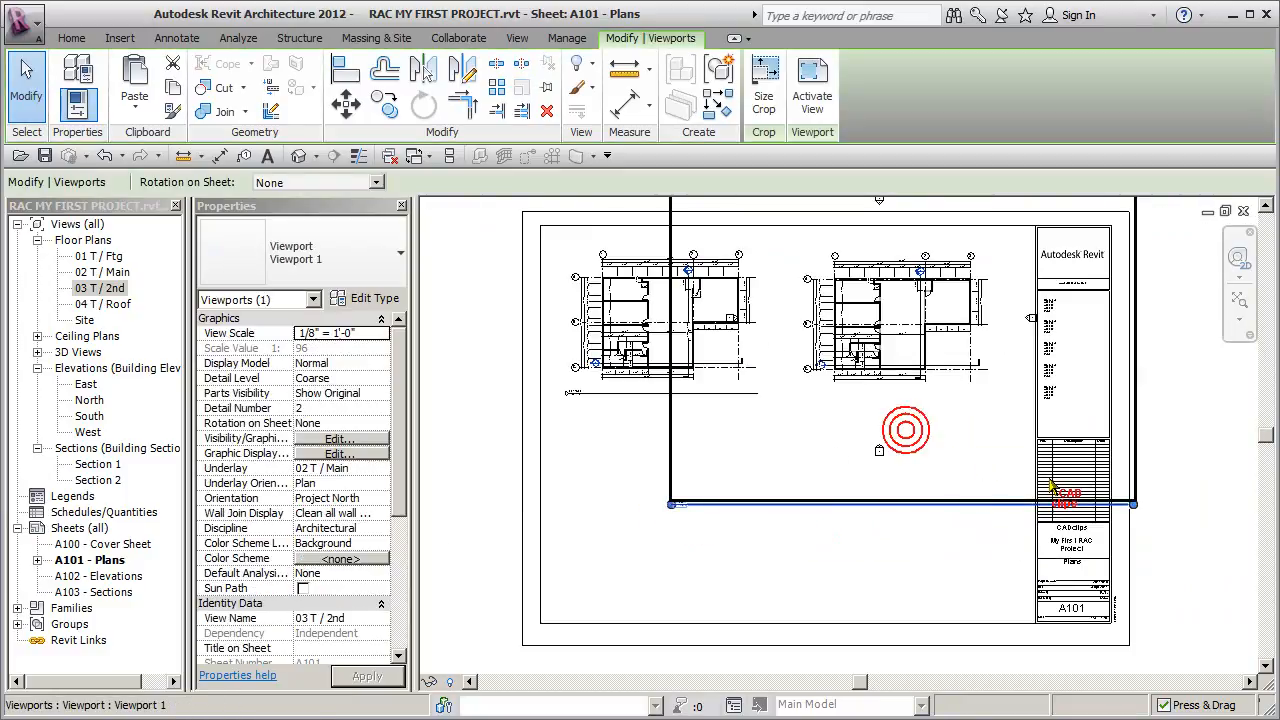
{"action": "left_click", "coordinate": [1218, 457]}
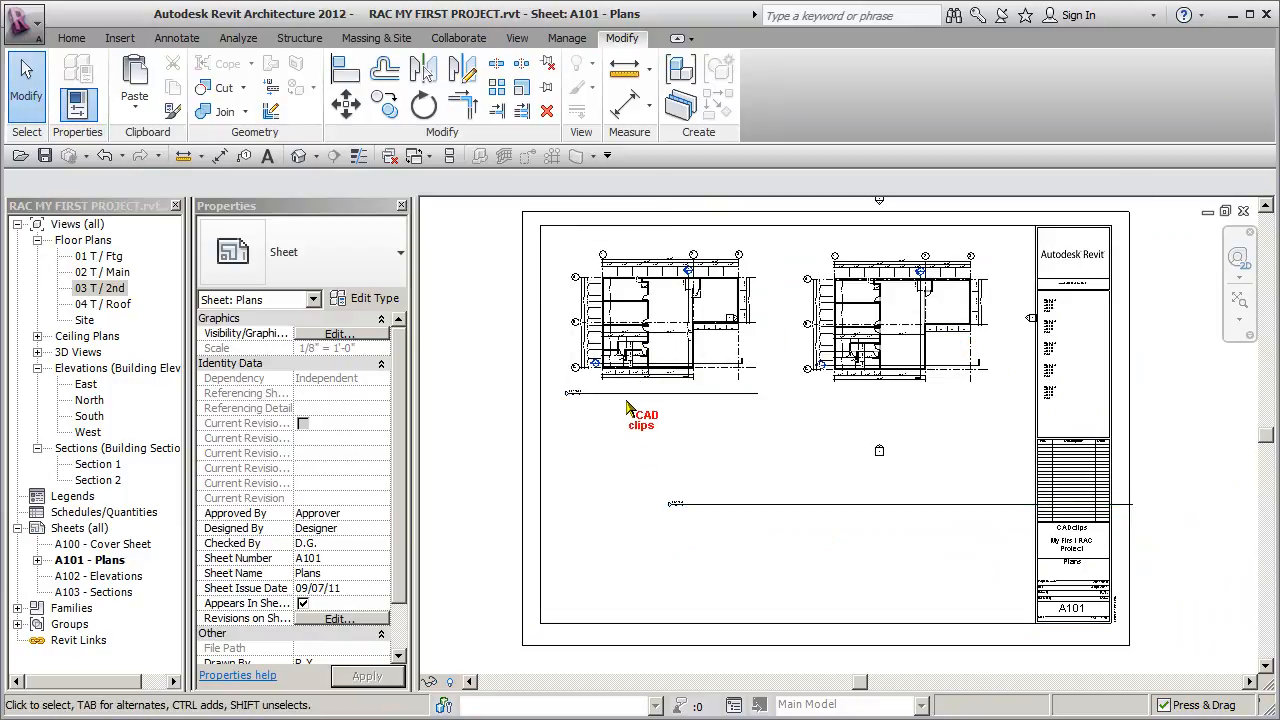
{"action": "scroll", "coordinate": [705, 450], "scroll_direction": "down", "scroll_amount": 2}
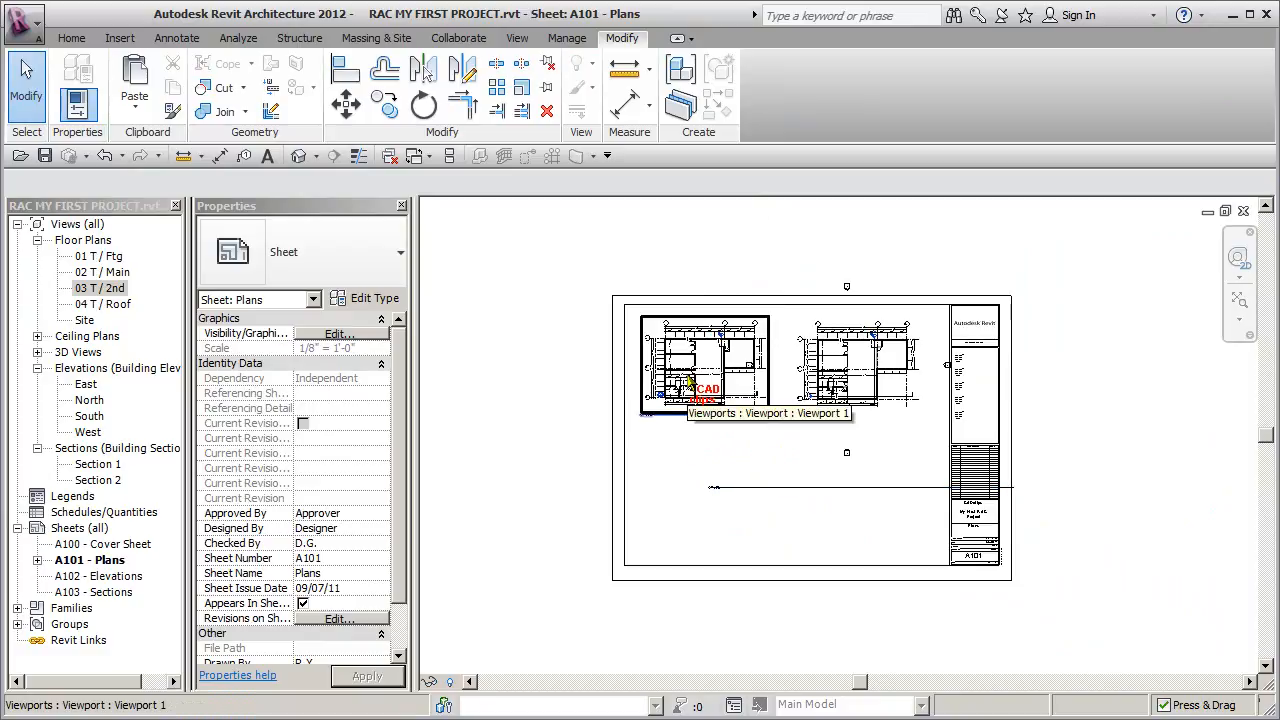
{"action": "left_click_drag", "start_coordinate": [690, 383], "coordinate": [868, 383]}
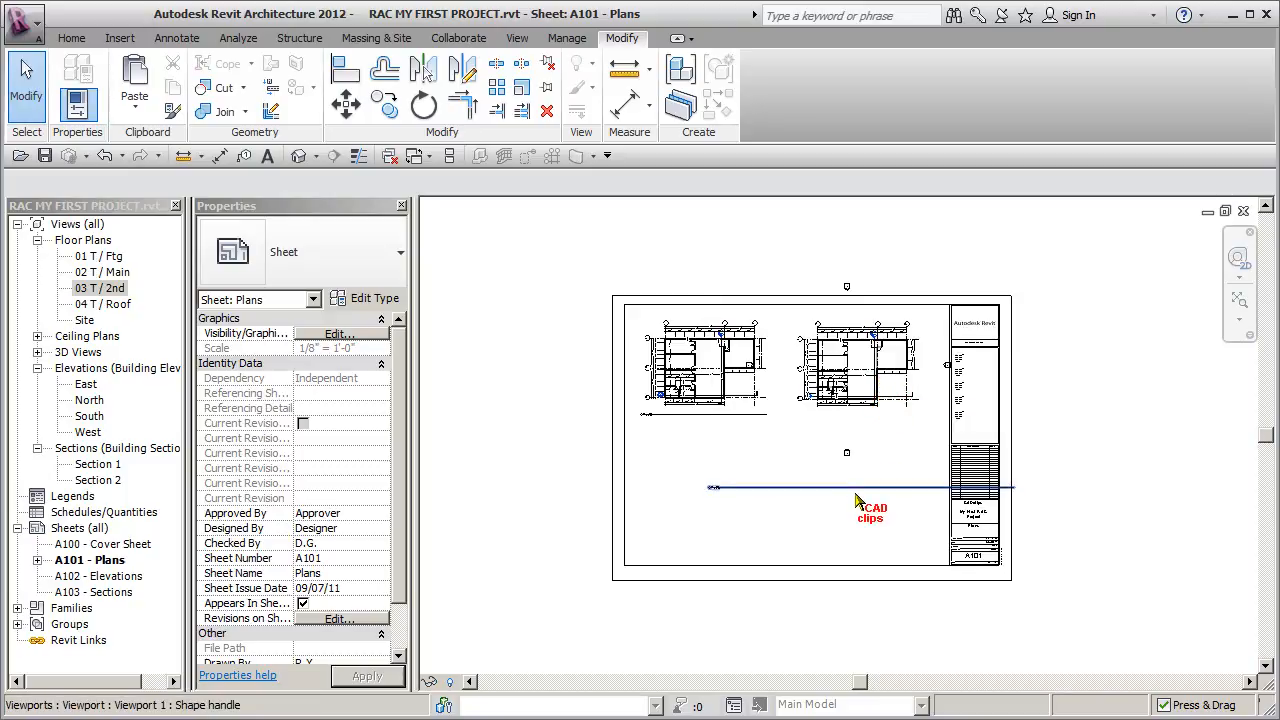
In the 03 T / 2nd plan, show the crop region, tighten it around the grids and dimensions to exclude the elevation markers, and hide it.
{"action": "double_click", "coordinate": [111, 291]}
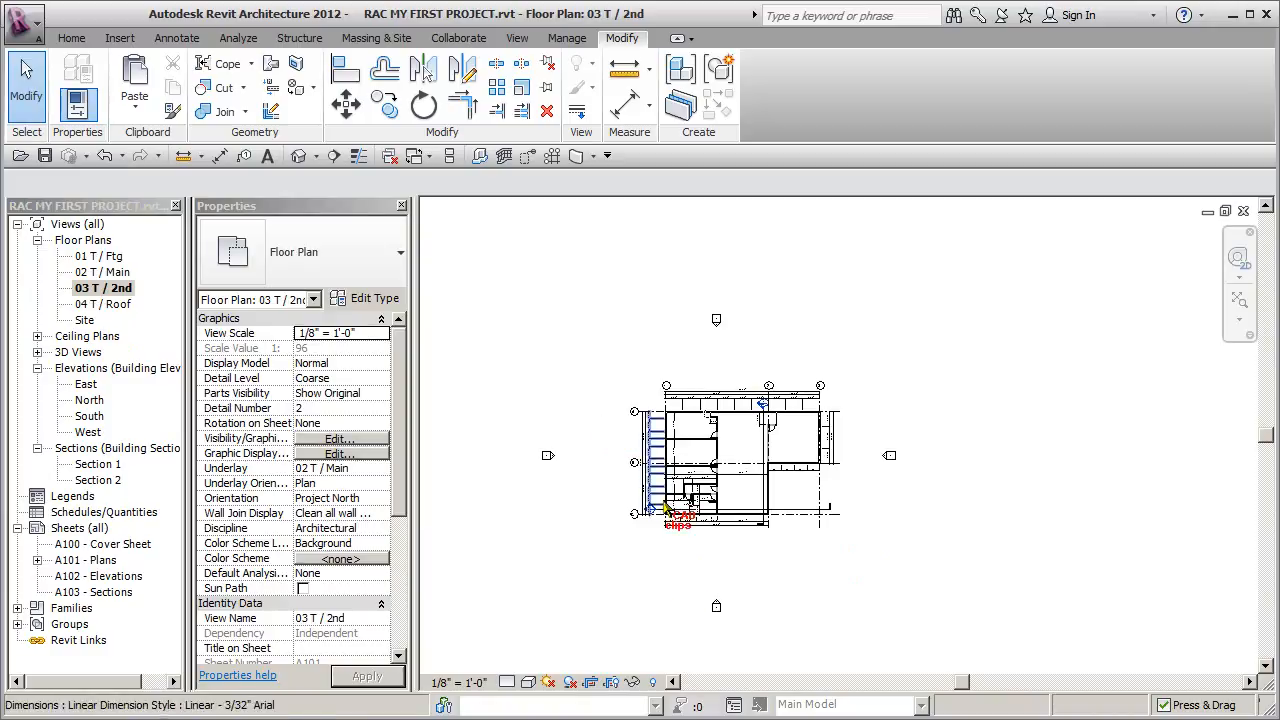
{"action": "scroll", "coordinate": [677, 640], "scroll_direction": "down", "scroll_amount": 1}
{"action": "middle_click_drag", "start_coordinate": [707, 608], "coordinate": [762, 497]}
{"action": "left_click", "coordinate": [612, 684]}
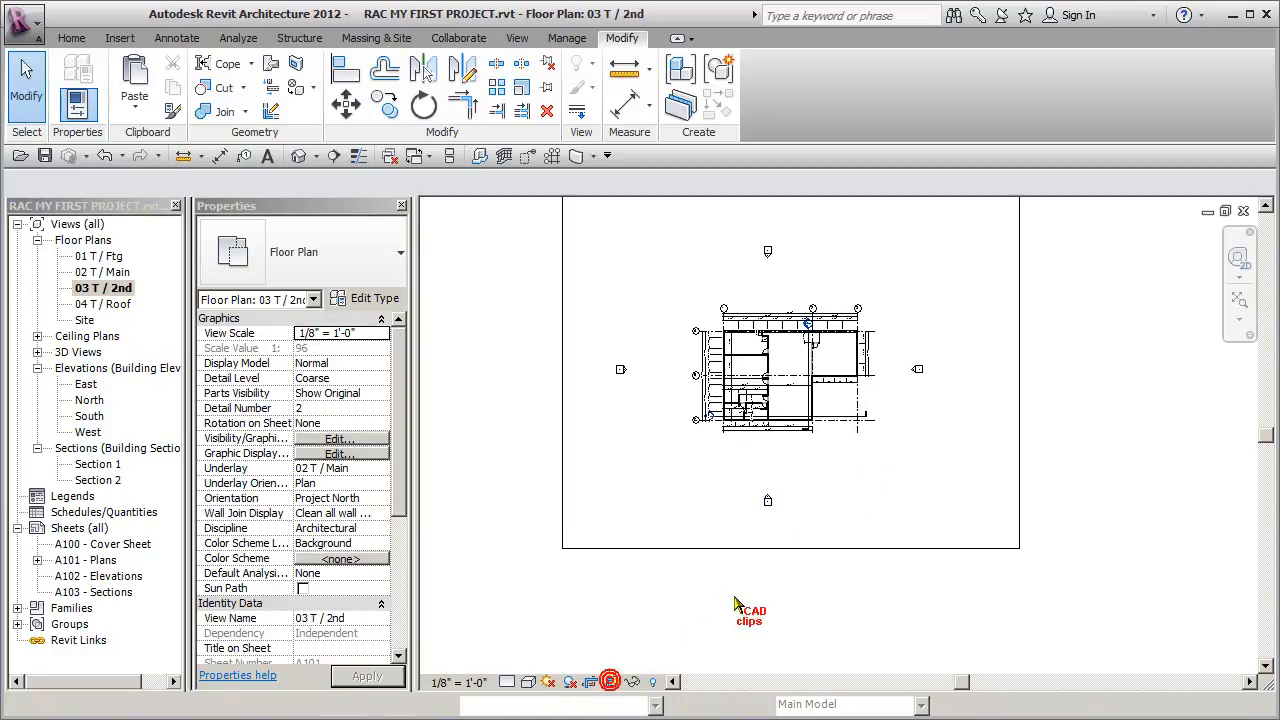
{"action": "left_click", "coordinate": [1012, 377]}
{"action": "left_click_drag", "start_coordinate": [1012, 416], "coordinate": [878, 420]}
{"action": "left_click_drag", "start_coordinate": [555, 416], "coordinate": [680, 418]}
{"action": "left_click_drag", "start_coordinate": [779, 228], "coordinate": [779, 353]}
{"action": "left_click_drag", "start_coordinate": [779, 605], "coordinate": [790, 494]}
{"action": "left_click", "coordinate": [986, 571]}
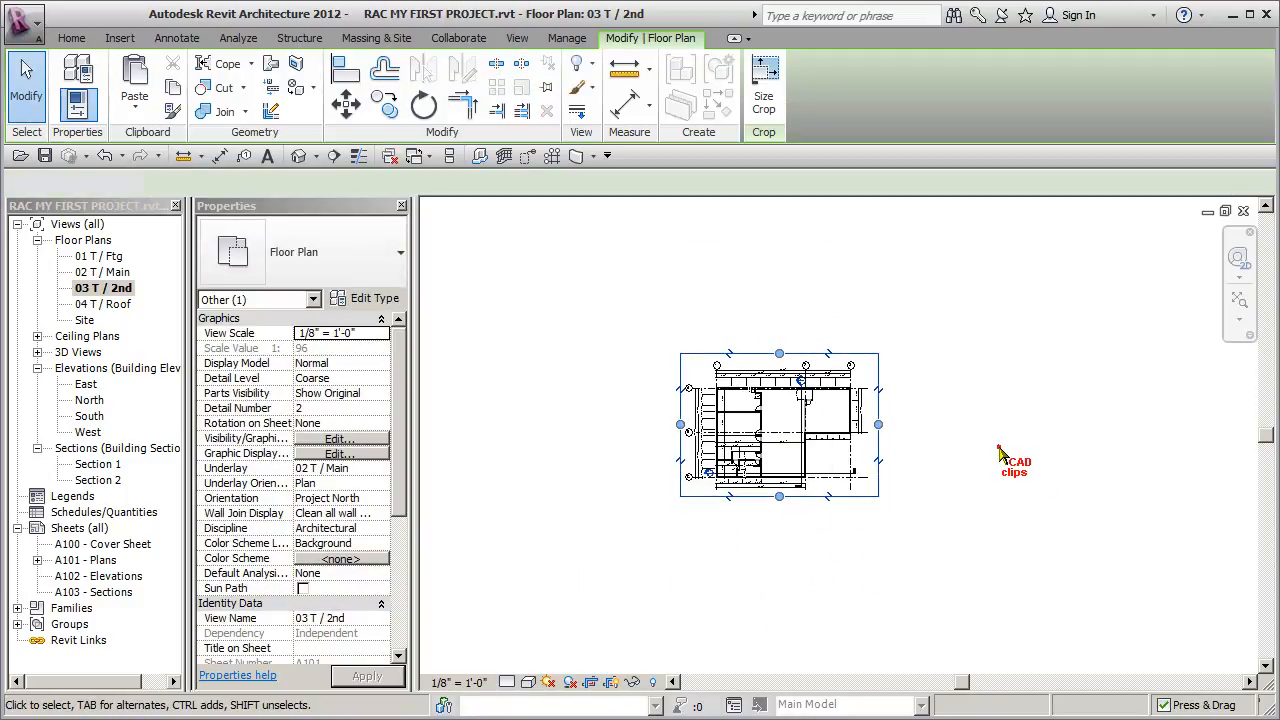
{"action": "left_click", "coordinate": [612, 683]}
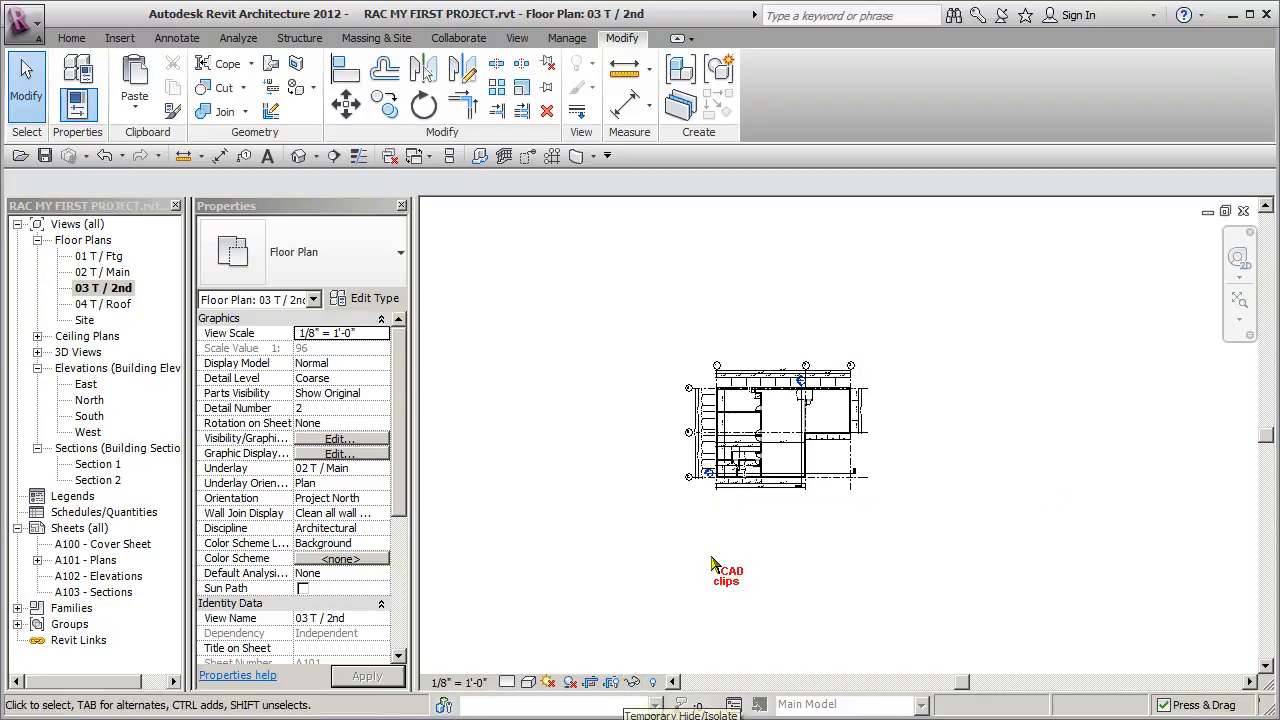
Open sheet A101 - Plans and shorten the 03 T / 2nd viewport's title line to about the width of its title text.
{"action": "double_click", "coordinate": [110, 558]}
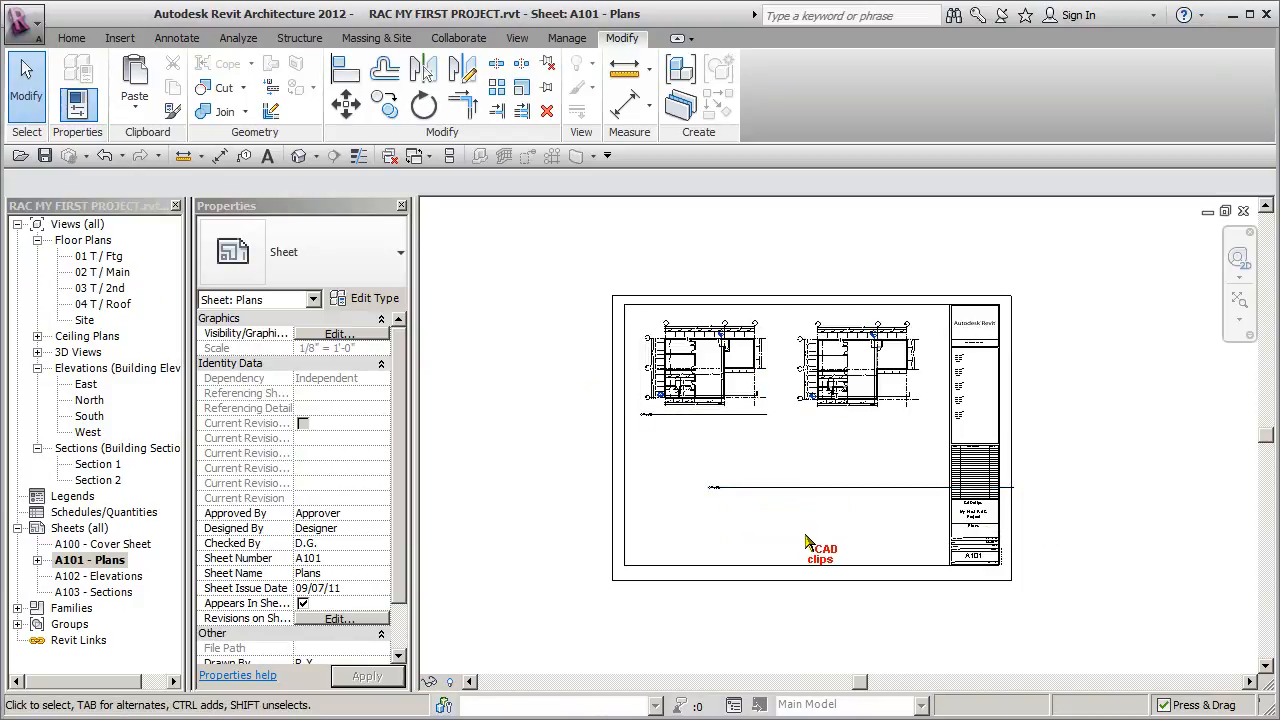
{"action": "left_click", "coordinate": [857, 390]}
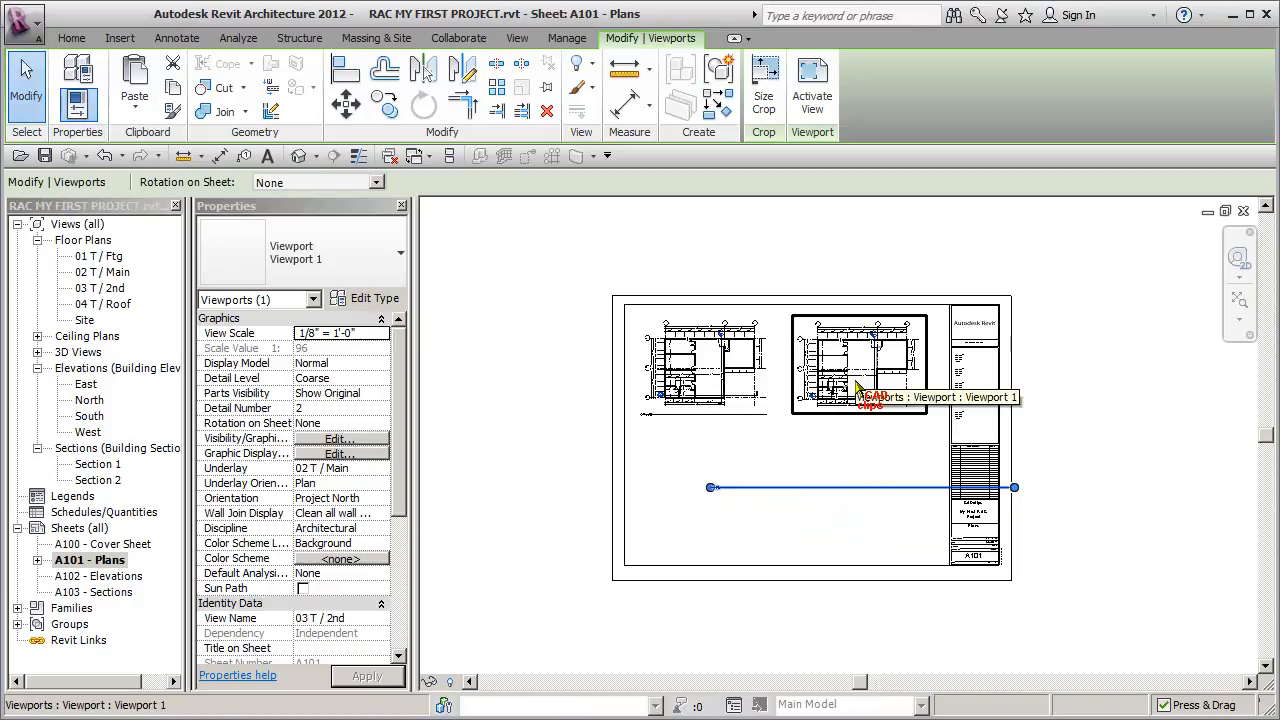
{"action": "left_click_drag", "start_coordinate": [1015, 488], "coordinate": [812, 495]}
{"action": "left_click_drag", "start_coordinate": [725, 512], "coordinate": [721, 504]}
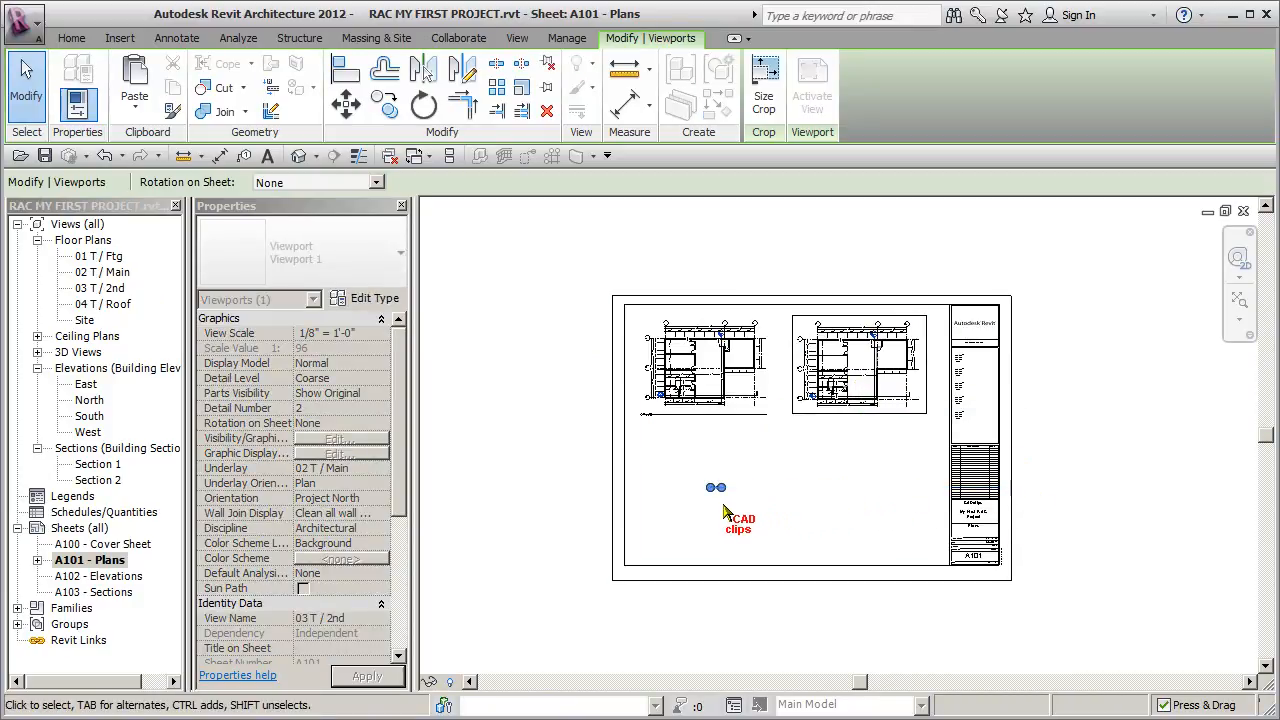
{"action": "scroll", "coordinate": [720, 502], "scroll_direction": "up", "scroll_amount": 6}
{"action": "scroll", "coordinate": [721, 503], "scroll_direction": "up", "scroll_amount": 3}
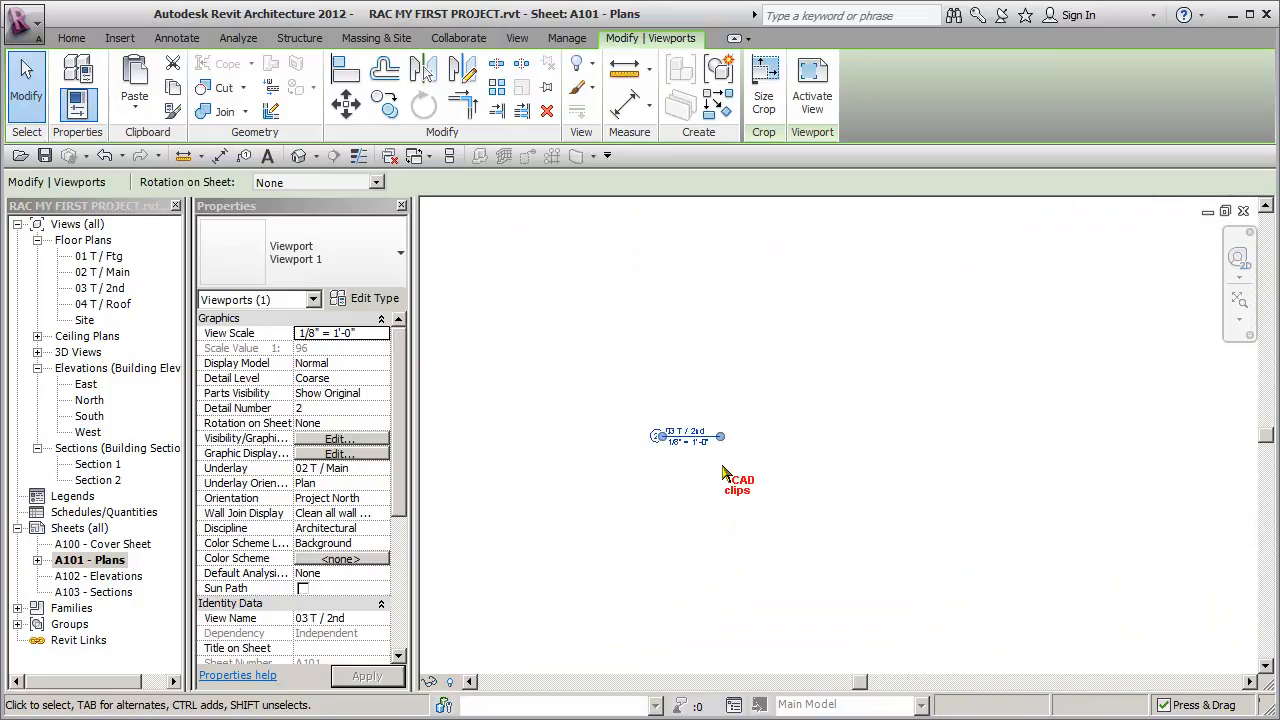
{"action": "left_click", "coordinate": [768, 461]}
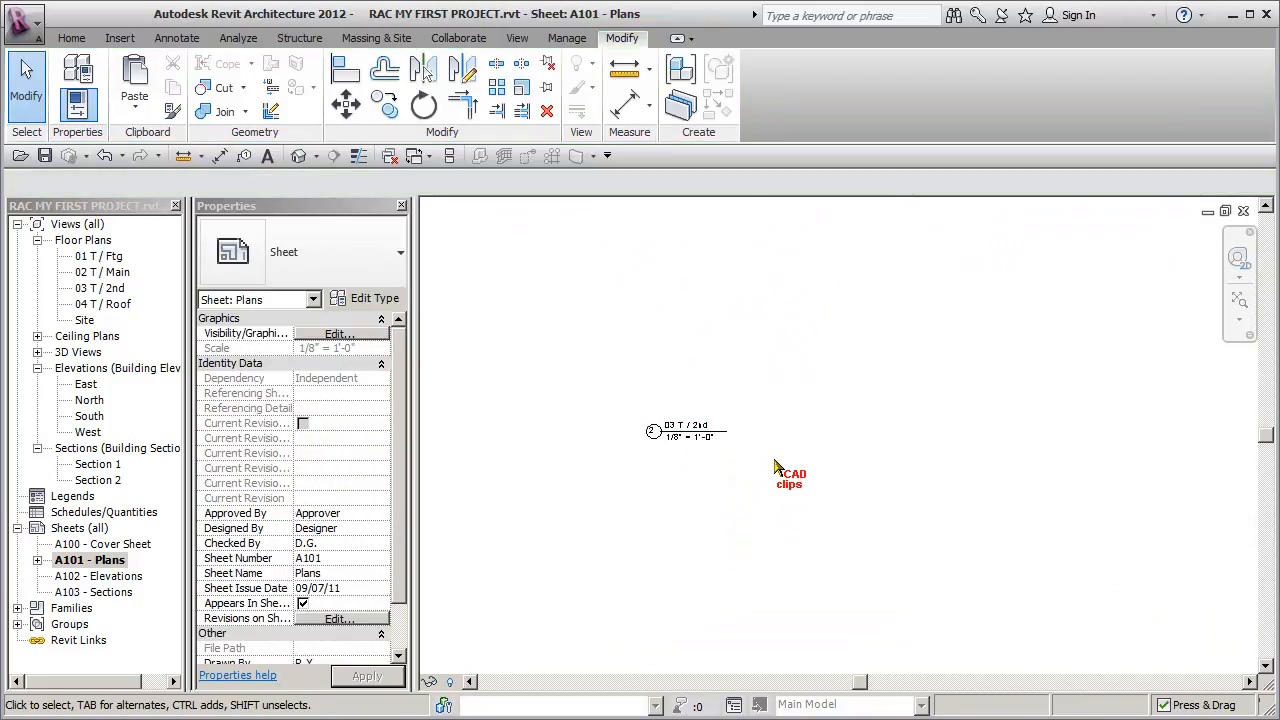
Move the 03 T / 2nd view title up beneath its plan, level with the 02 T / Main title.
{"action": "scroll", "coordinate": [775, 465], "scroll_direction": "down", "scroll_amount": 2}
{"action": "middle_click_drag", "start_coordinate": [778, 470], "coordinate": [650, 535]}
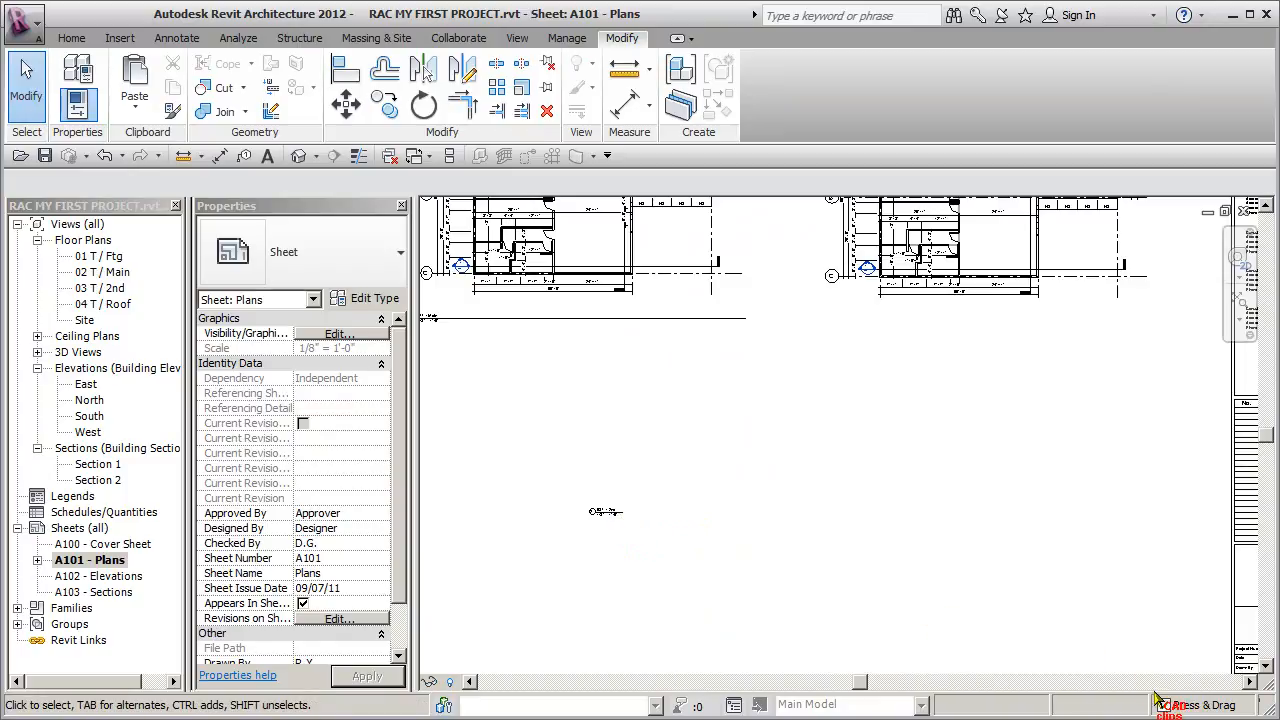
{"action": "left_click_drag", "start_coordinate": [605, 512], "coordinate": [1024, 319]}
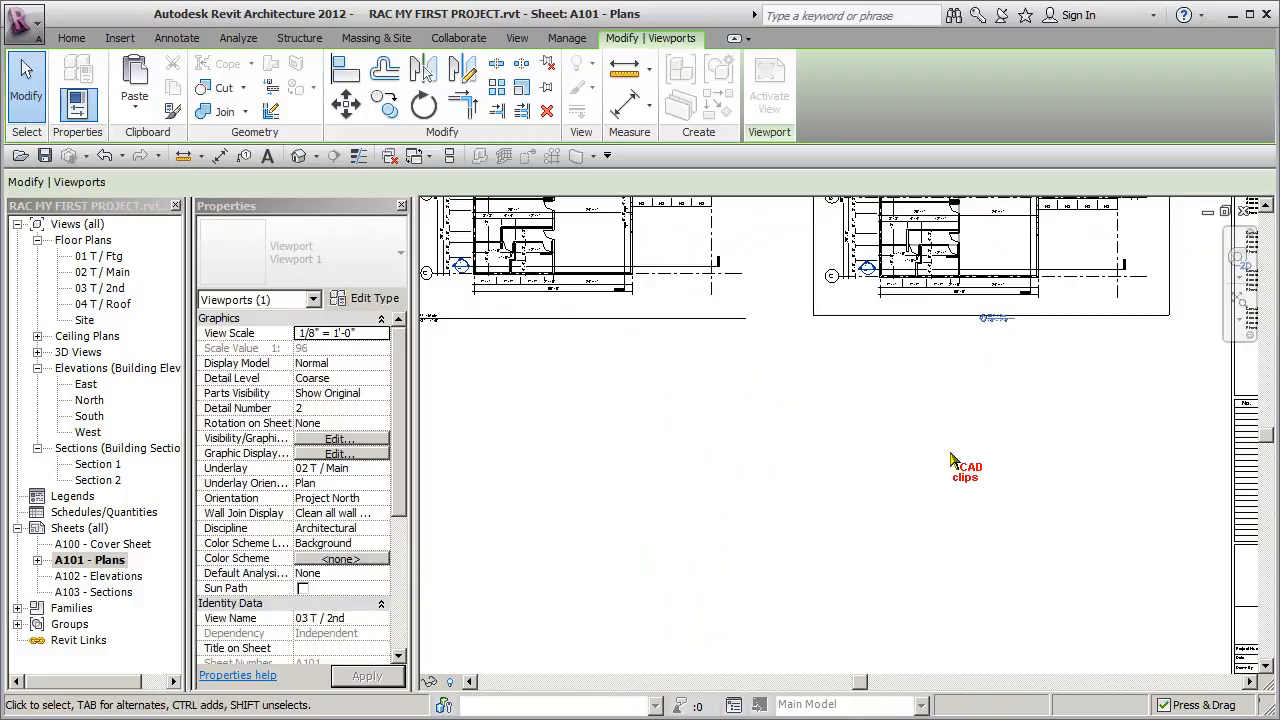
{"action": "scroll", "coordinate": [430, 270], "scroll_direction": "down", "scroll_amount": 4}
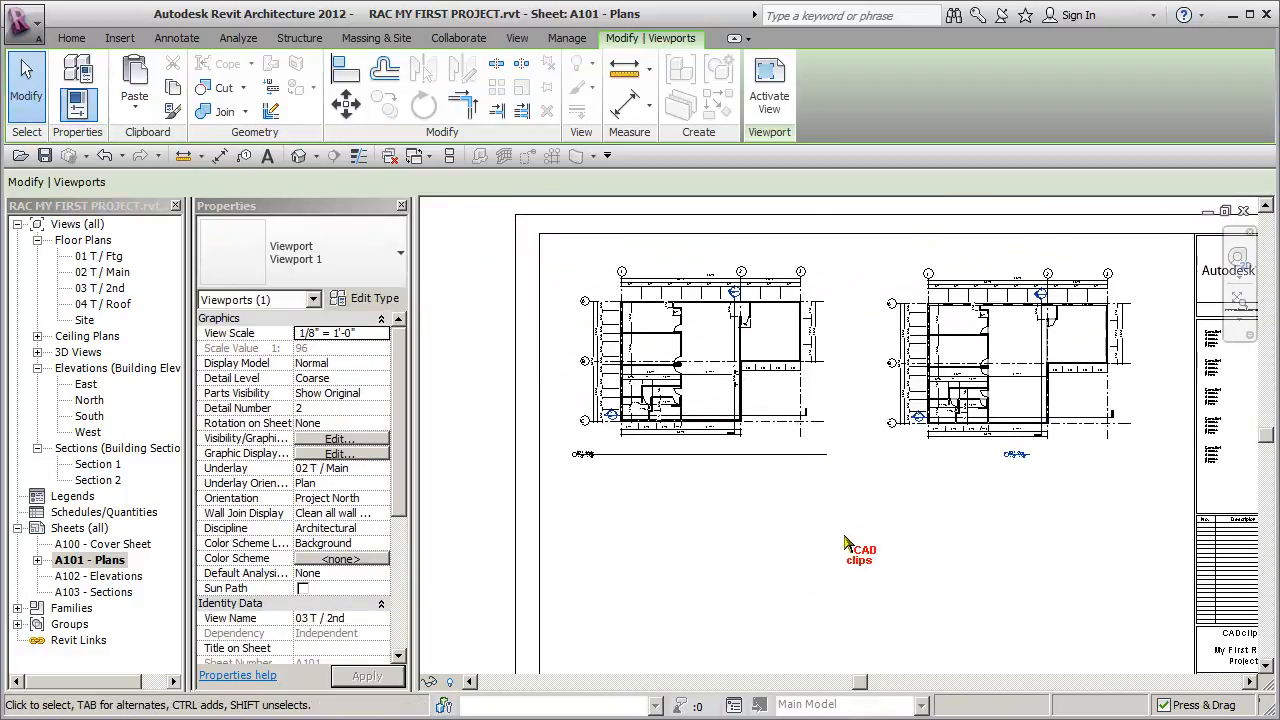
Shorten the 02 T / Main viewport's title line to its text width and move the title beneath the middle of the plan.
{"action": "left_click", "coordinate": [706, 326]}
{"action": "left_click_drag", "start_coordinate": [827, 456], "coordinate": [608, 480]}
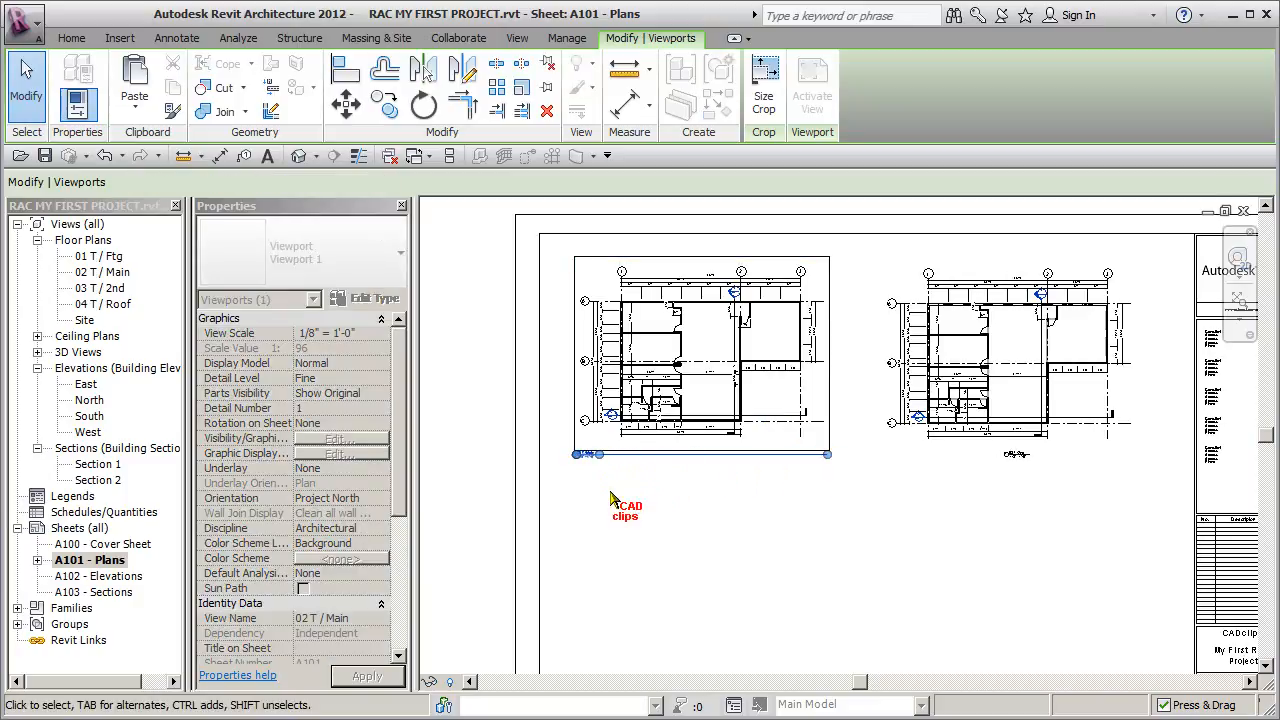
{"action": "left_click", "coordinate": [618, 503]}
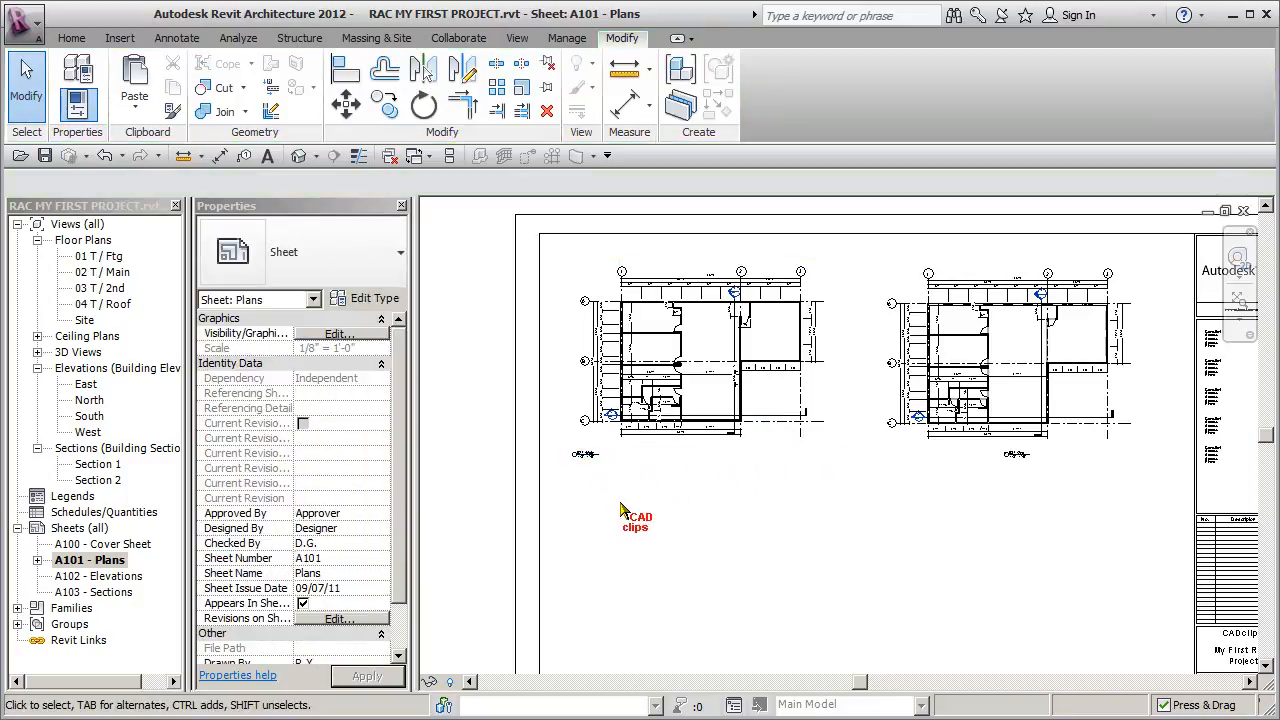
{"action": "left_click_drag", "start_coordinate": [588, 455], "coordinate": [692, 462]}
{"action": "left_click", "coordinate": [768, 594]}
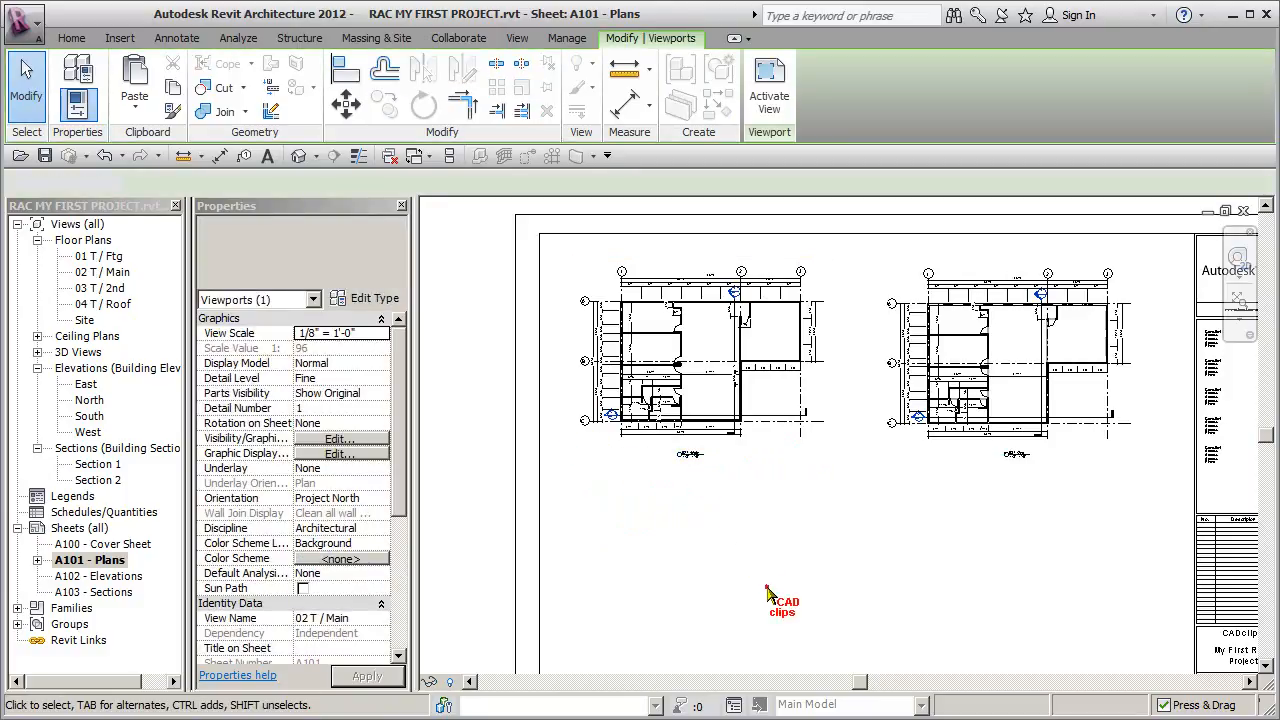
{"action": "scroll", "coordinate": [768, 594], "scroll_direction": "down", "scroll_amount": 1}
{"action": "middle_click_drag", "start_coordinate": [768, 594], "coordinate": [713, 525]}
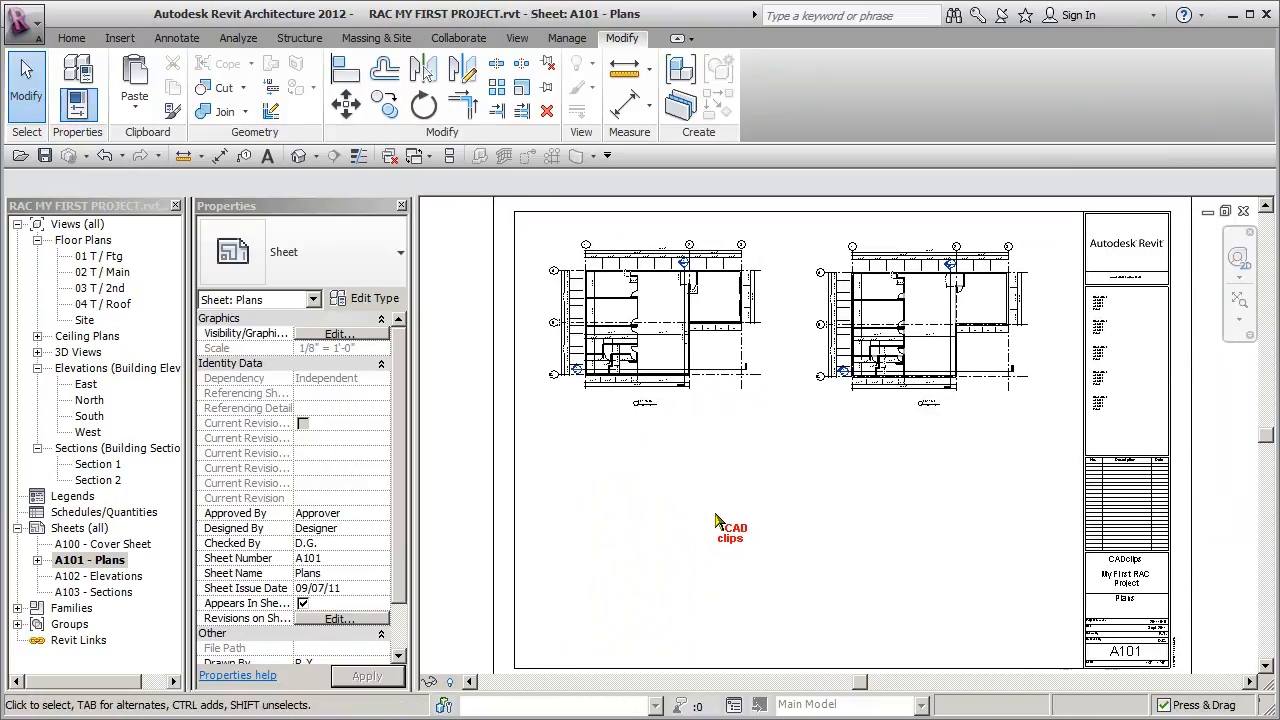
Place the 01 T / Ftg floor plan on the sheet directly below the 02 T / Main plan, aligned vertically with it.
{"action": "left_click", "coordinate": [105, 288]}
{"action": "left_click", "coordinate": [117, 305]}
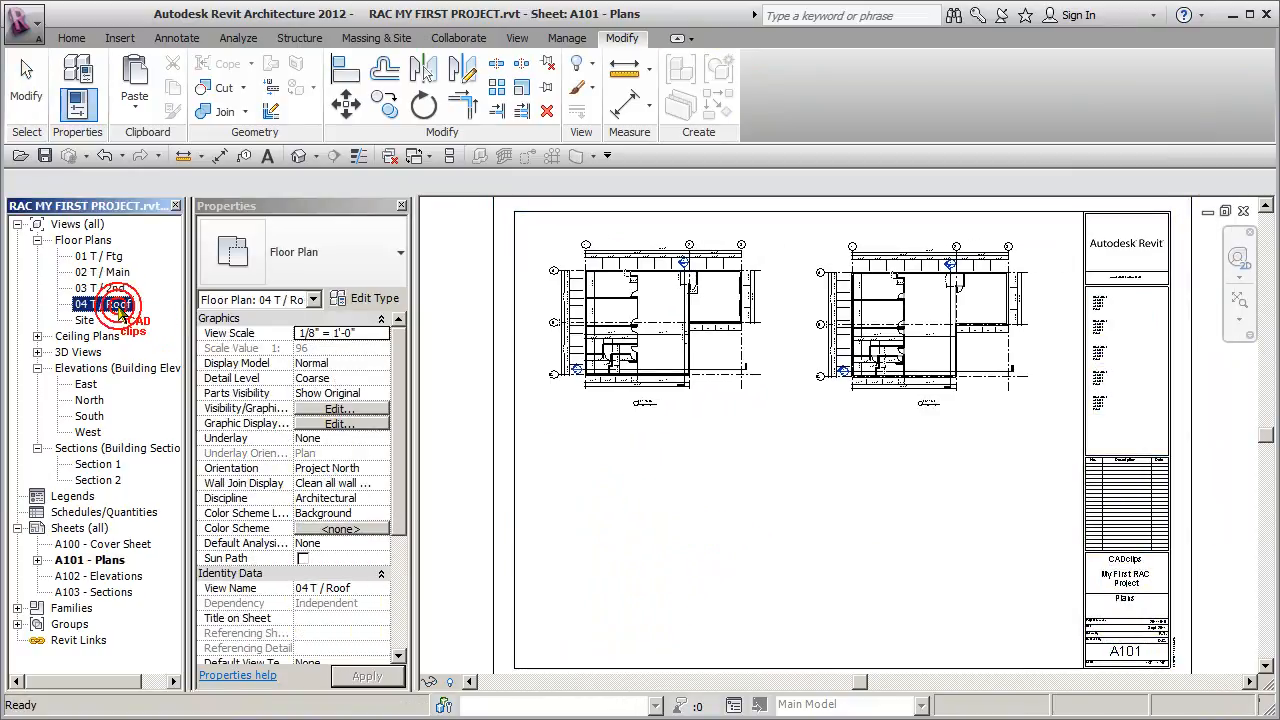
{"action": "left_click", "coordinate": [100, 256]}
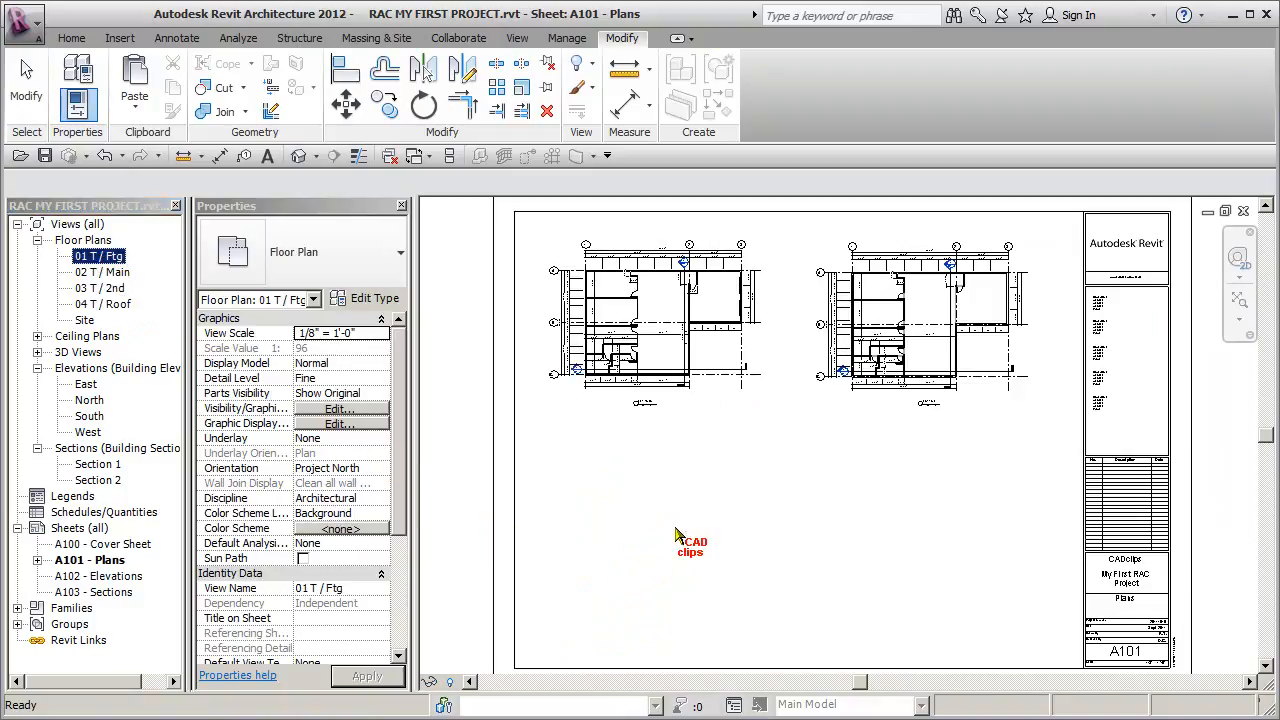
{"action": "left_click_drag", "start_coordinate": [675, 533], "coordinate": [686, 530]}
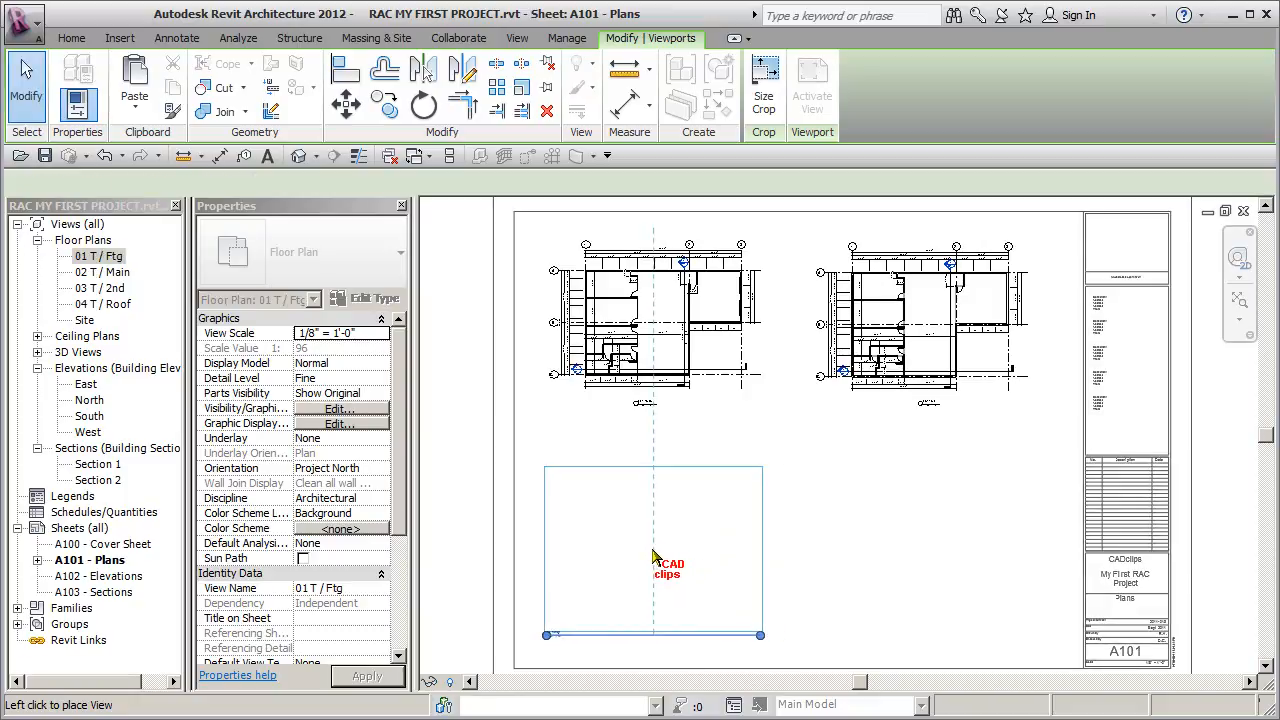
{"action": "left_click", "coordinate": [662, 552]}
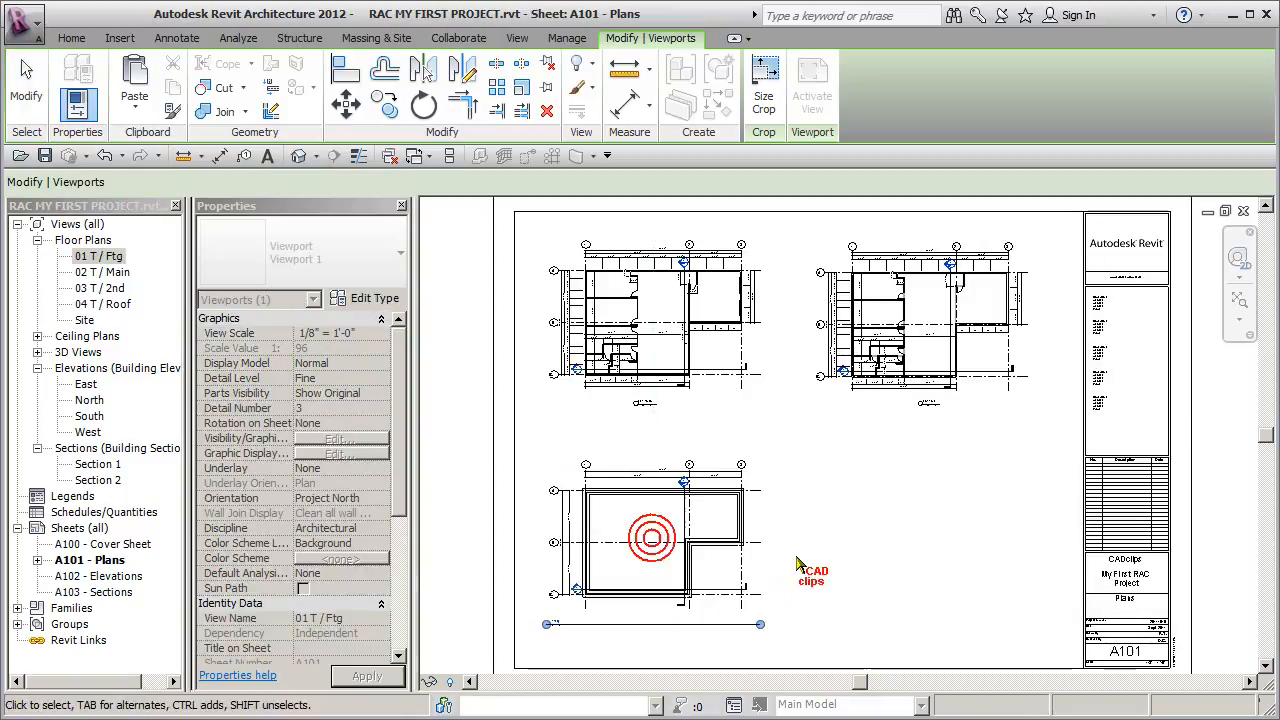
{"action": "left_click", "coordinate": [851, 526]}
Shorten the 01 T / Ftg viewport's title line to its text width and move the title beneath the middle of the plan.
{"action": "middle_click_drag", "start_coordinate": [851, 526], "coordinate": [833, 470]}
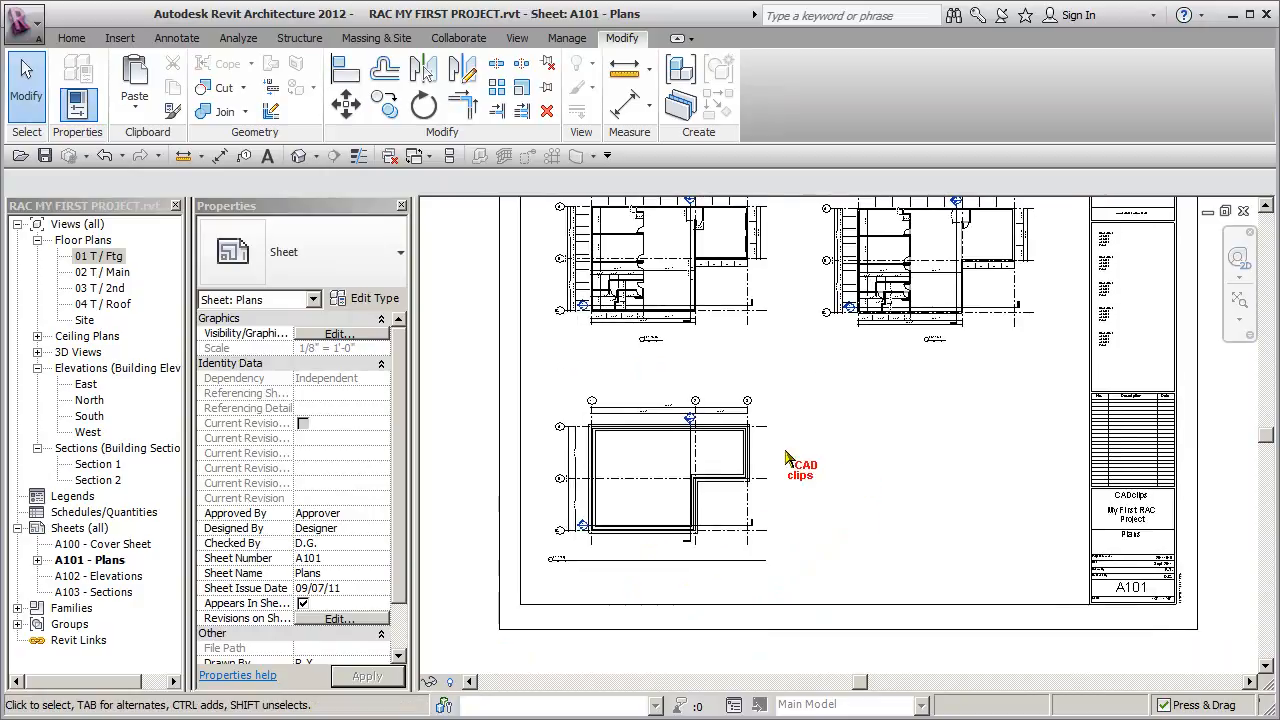
{"action": "left_click", "coordinate": [683, 446]}
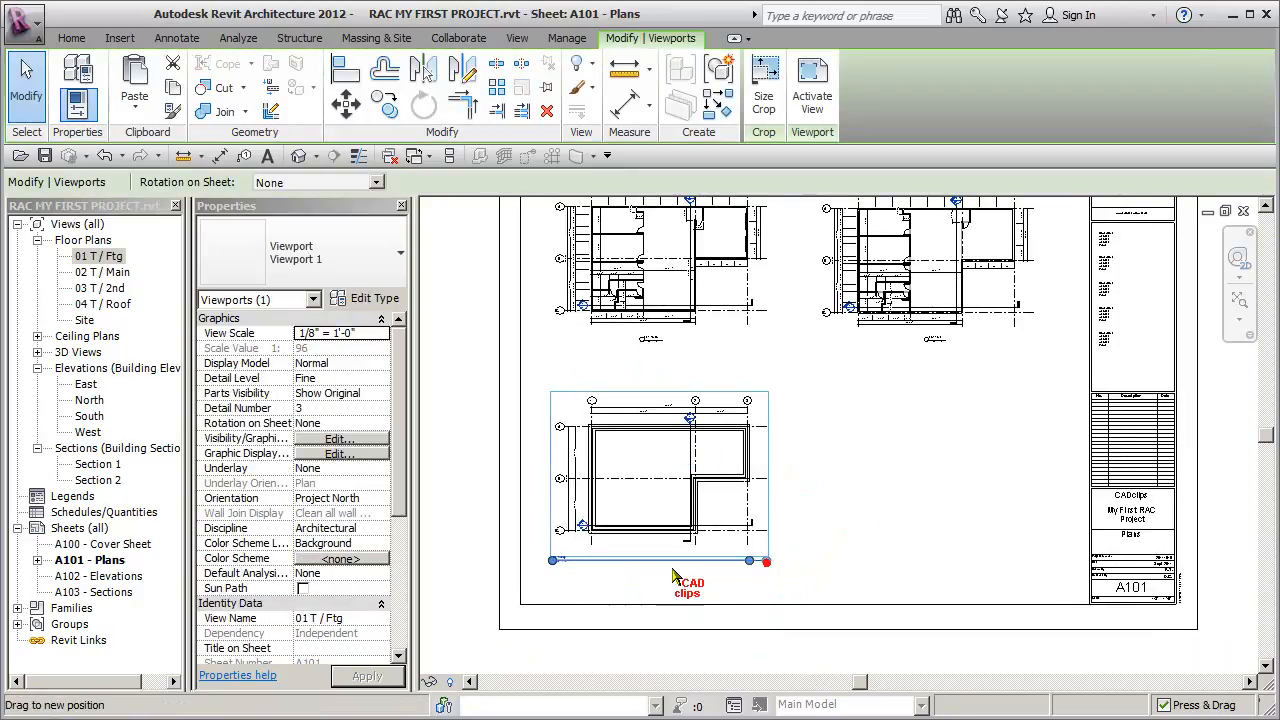
{"action": "left_click", "coordinate": [491, 538]}
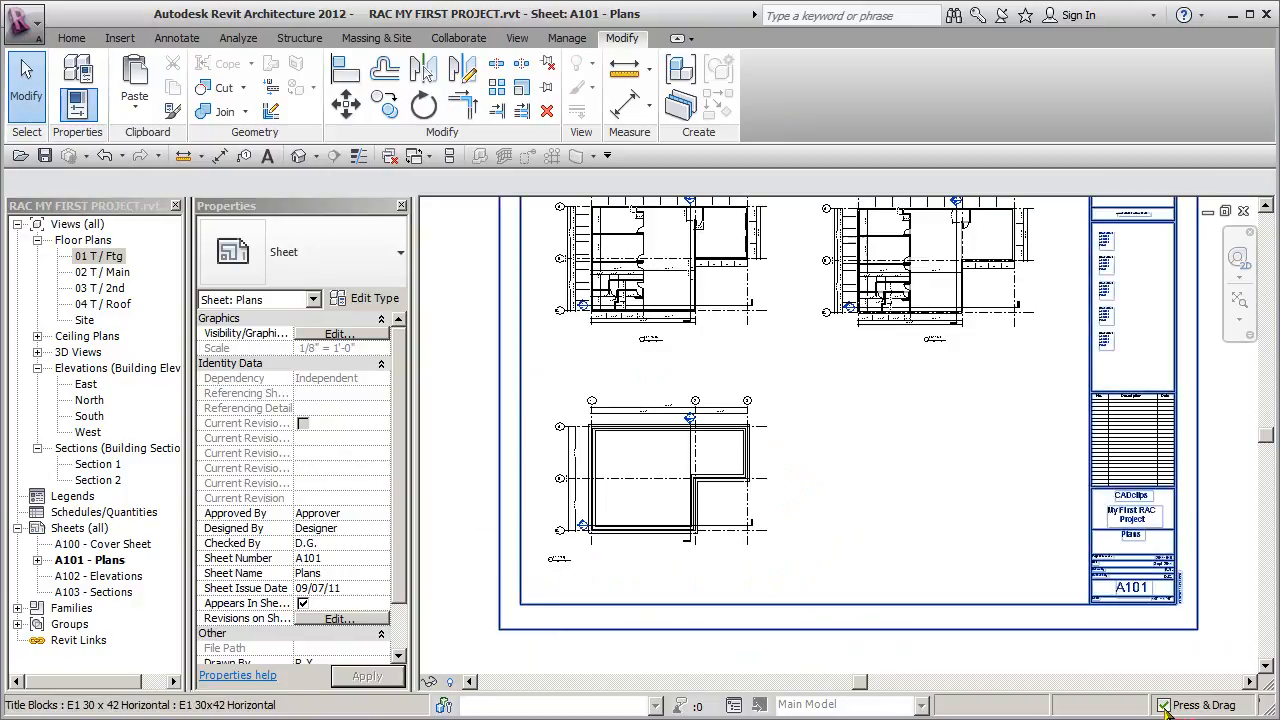
{"action": "left_click", "coordinate": [566, 560]}
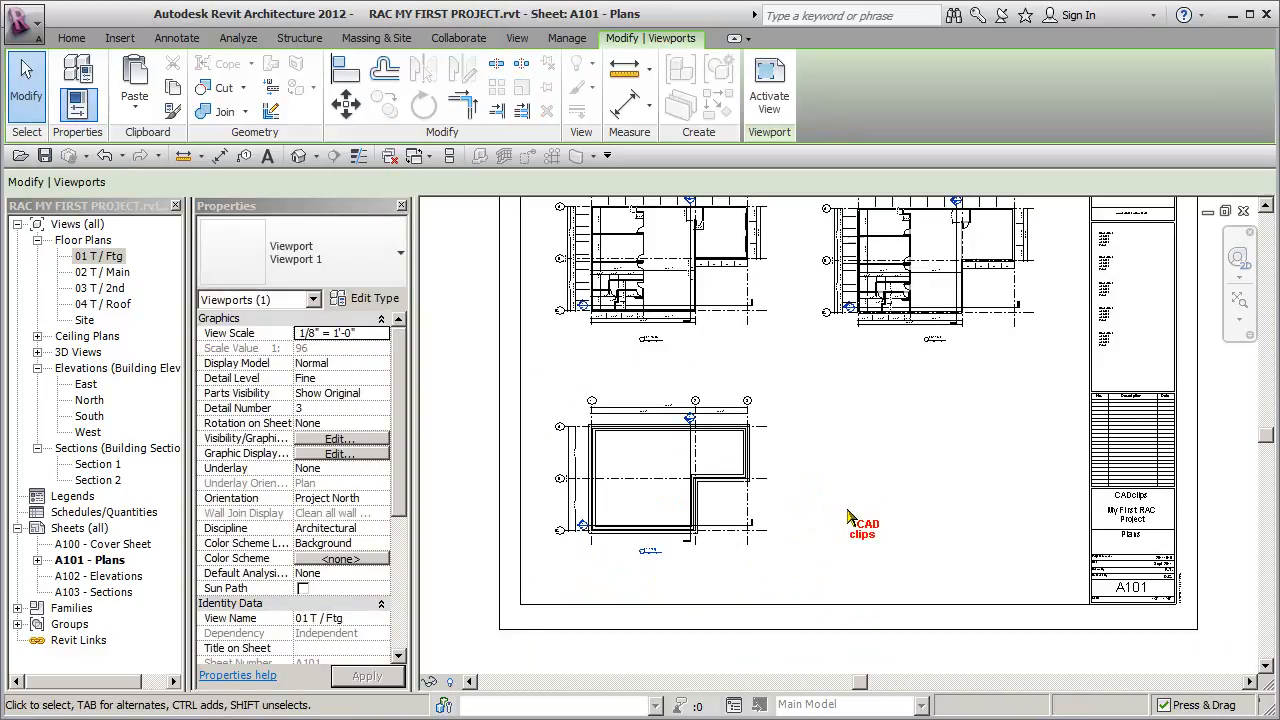
{"action": "scroll", "coordinate": [832, 516], "scroll_direction": "down", "scroll_amount": 3}
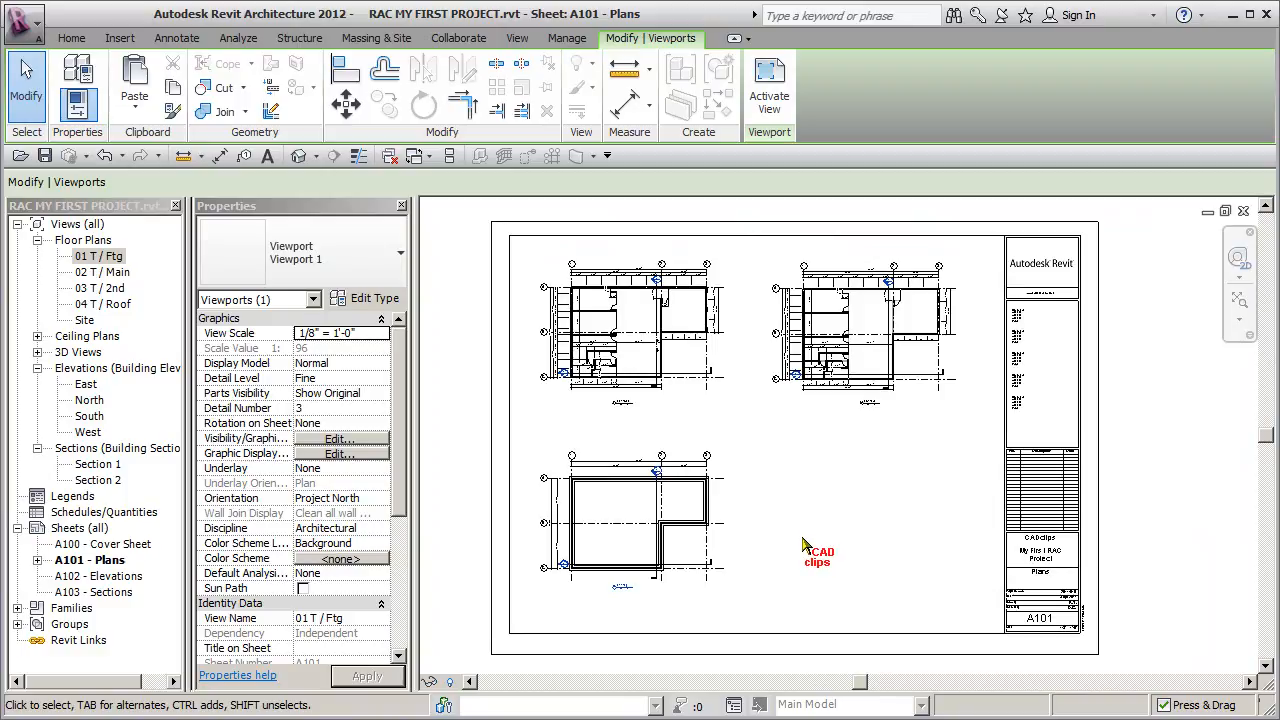
Align the 03 T / 2nd viewport horizontally with the 02 T / Main plan, then nudge it left, closer to that plan.
{"action": "left_click", "coordinate": [848, 365]}
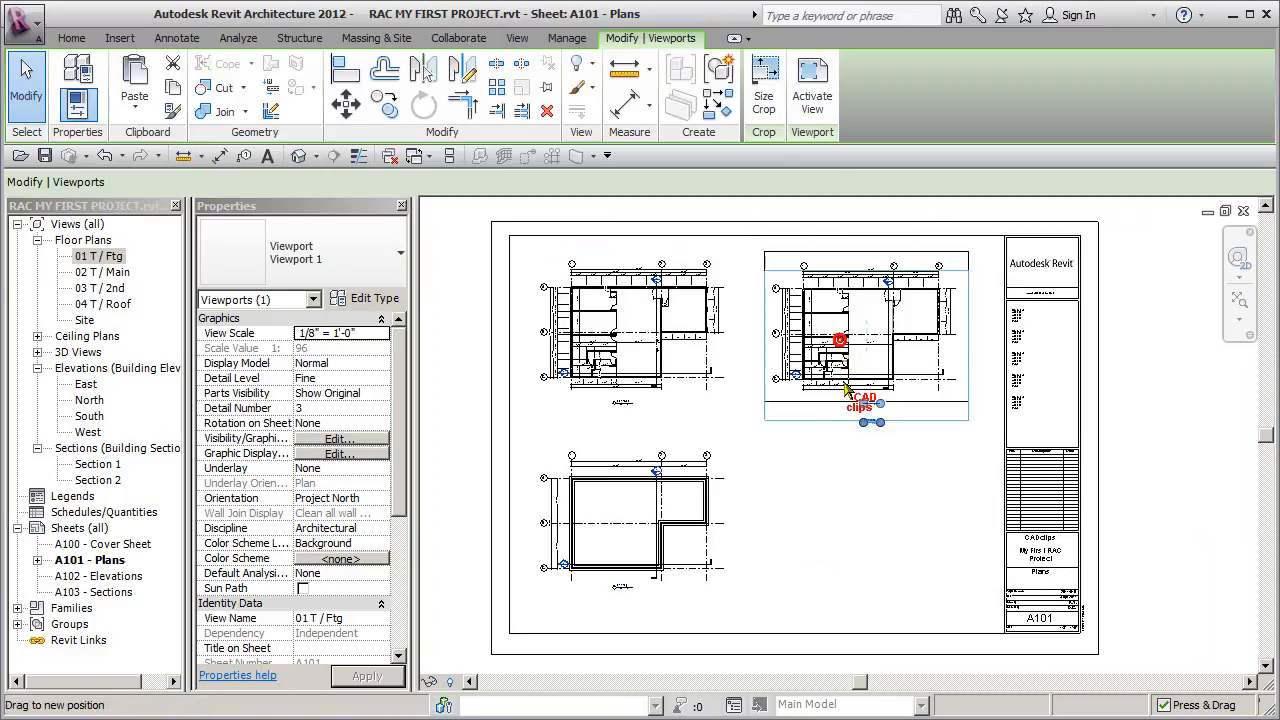
{"action": "left_click_drag", "start_coordinate": [848, 403], "coordinate": [846, 343]}
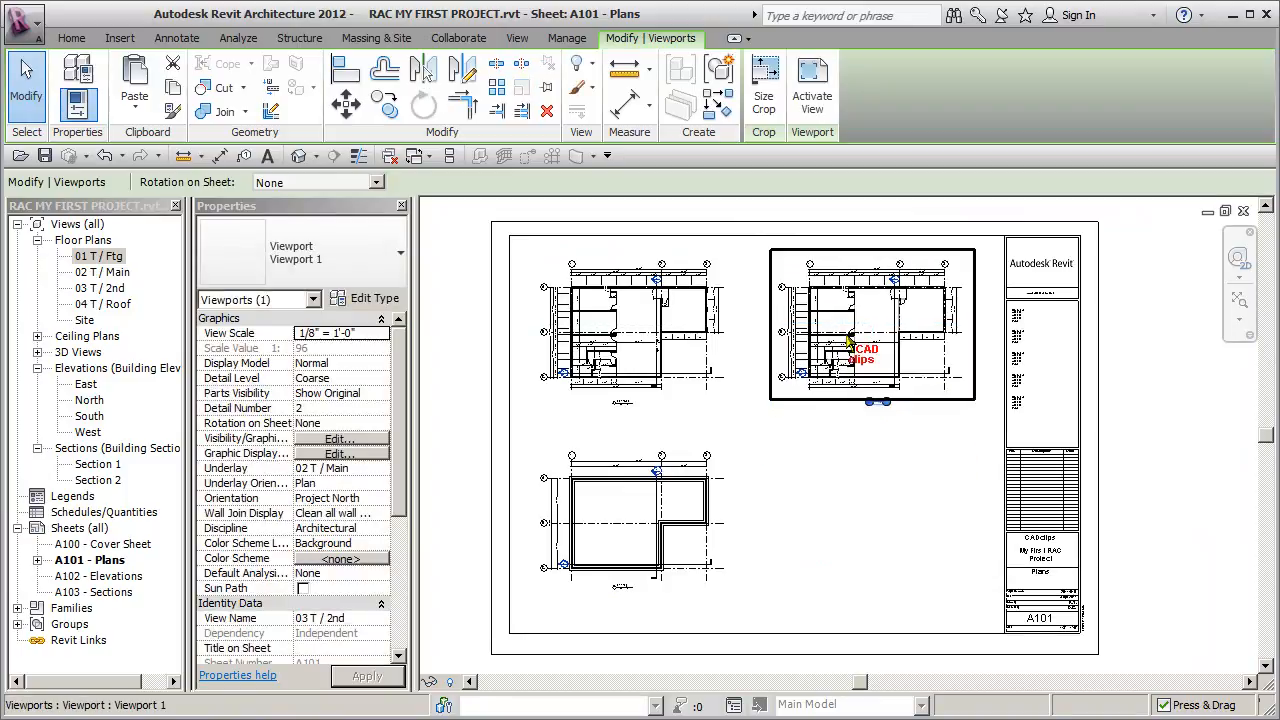
{"action": "key", "text": "Left"}
{"action": "key", "text": "Left"}
{"action": "key", "text": "Left"}
{"action": "key", "text": "Left"}
{"action": "key", "text": "Left"}
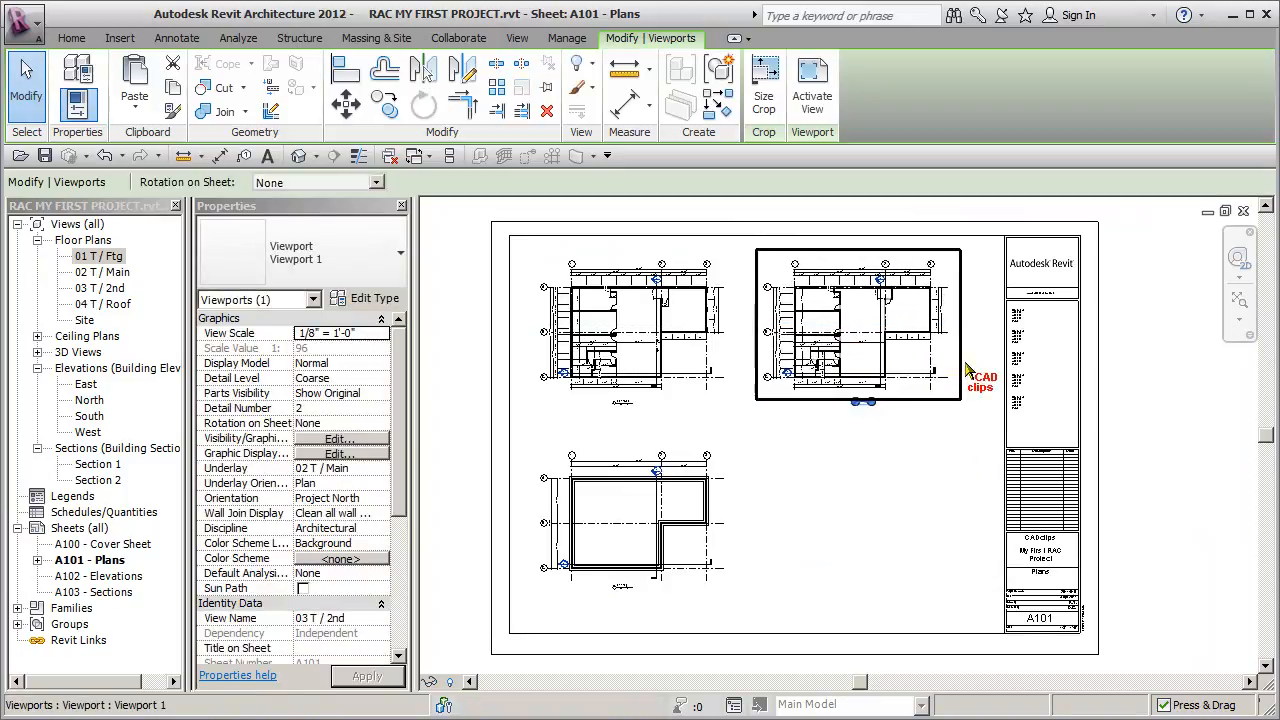
Nudge the 02 T / Main and 01 T / Ftg viewports slightly to the right on the sheet.
{"action": "left_click", "coordinate": [636, 358]}
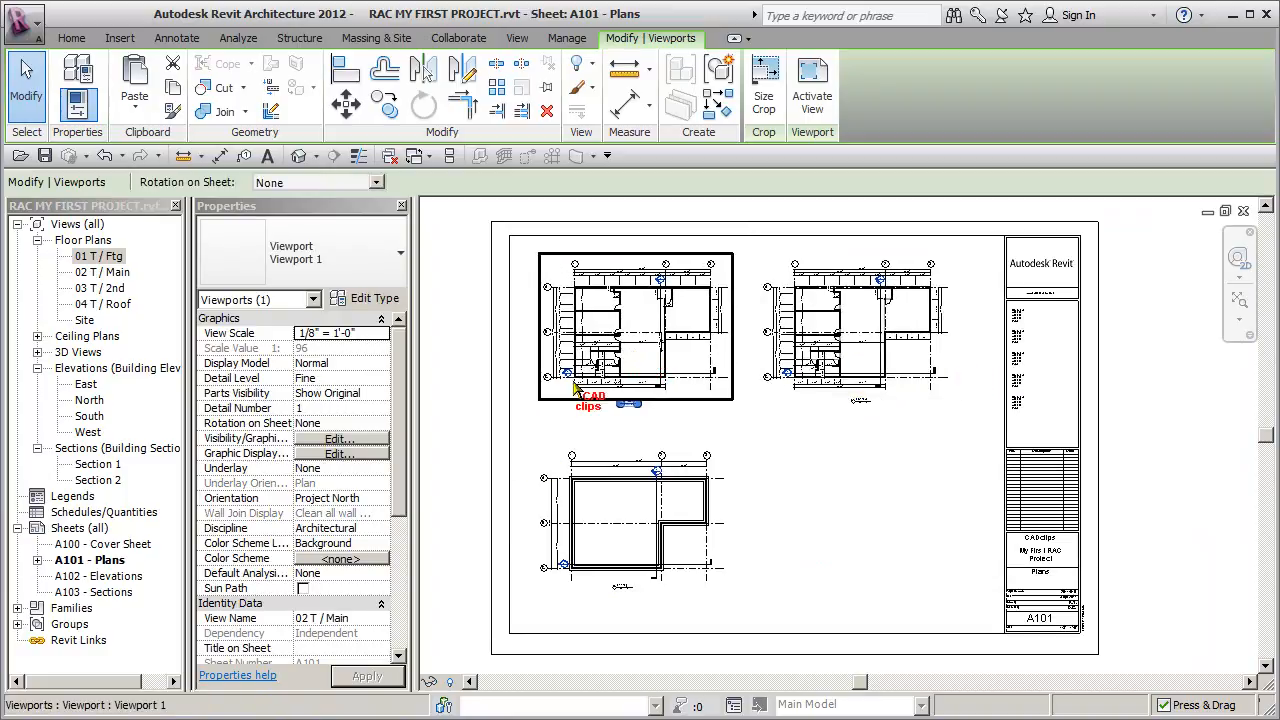
{"action": "left_click", "coordinate": [600, 545]}
{"action": "key", "text": "Right"}
{"action": "key", "text": "Right"}
{"action": "key", "text": "Right"}
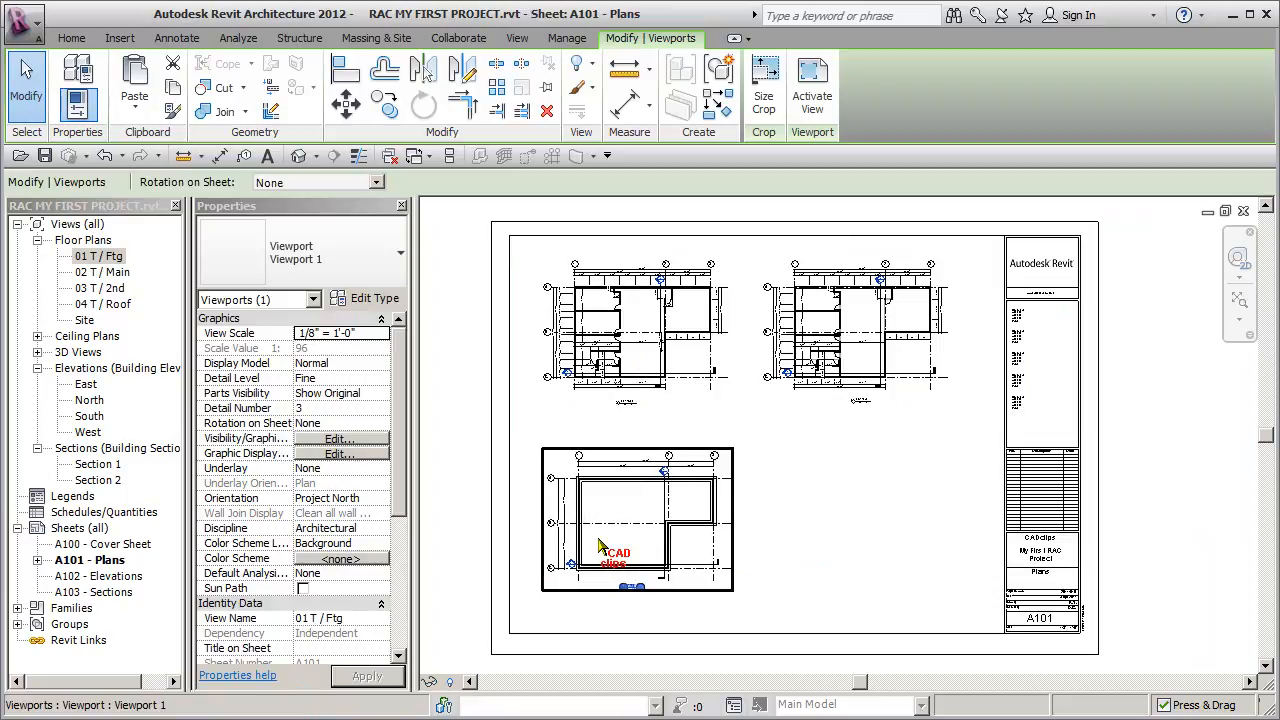
{"action": "left_click", "coordinate": [456, 391]}
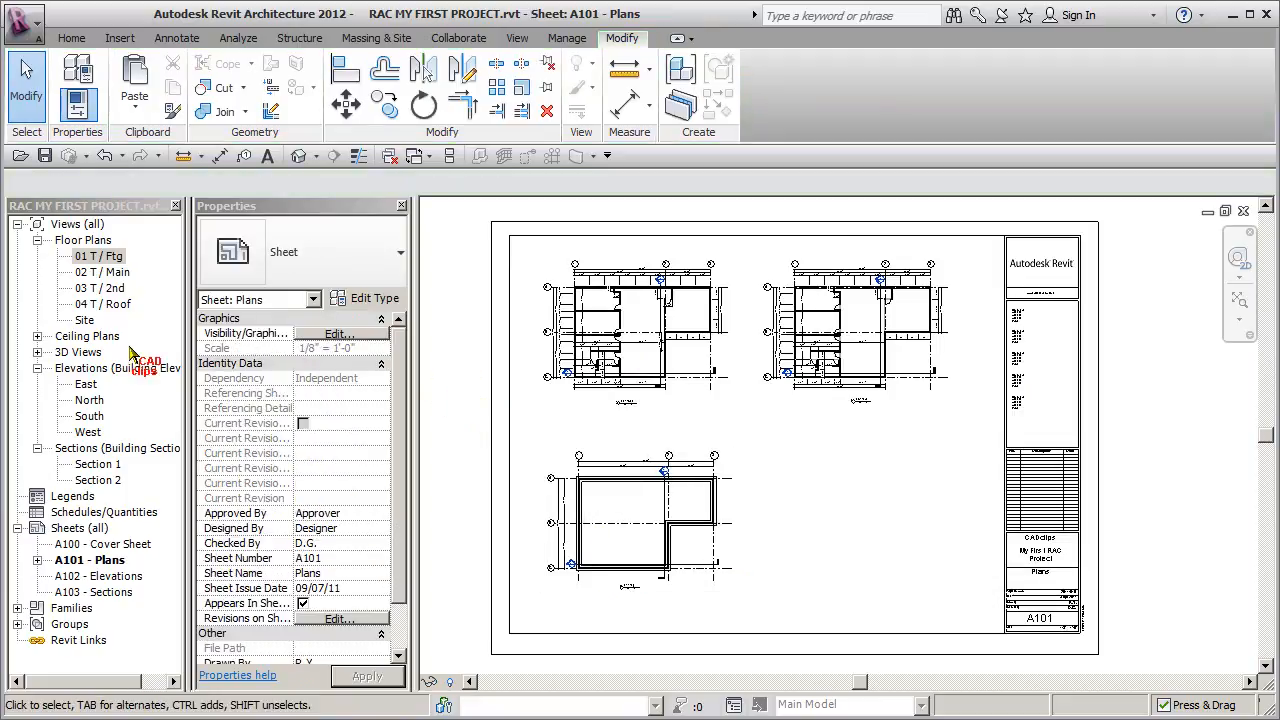